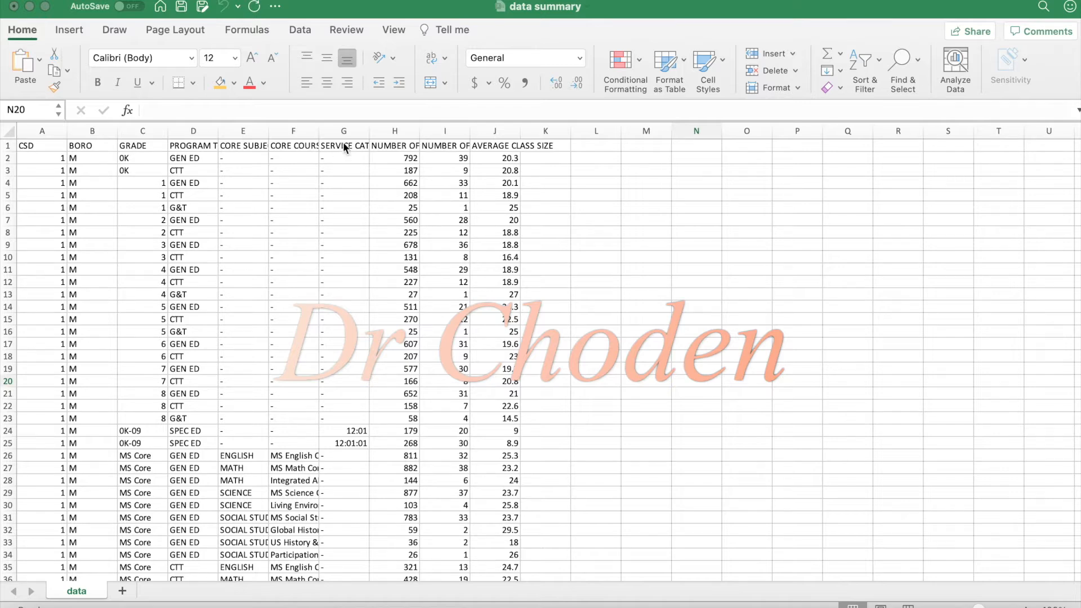
Step: Open the Find dialog and enter chemistry as the search term
click(329, 158)
click(333, 181)
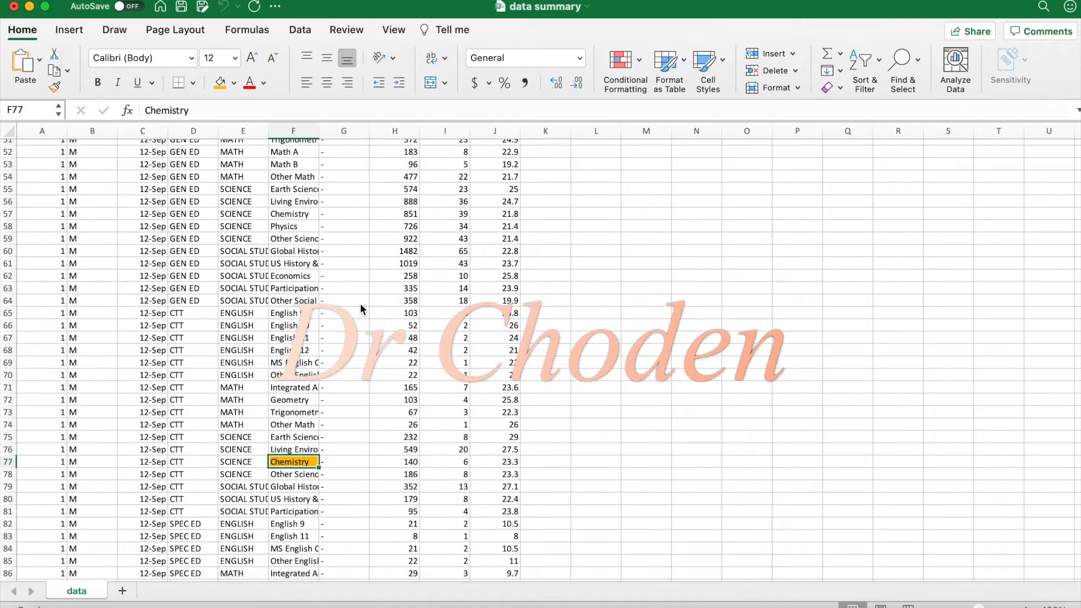
scroll(307, 465, up, 15)
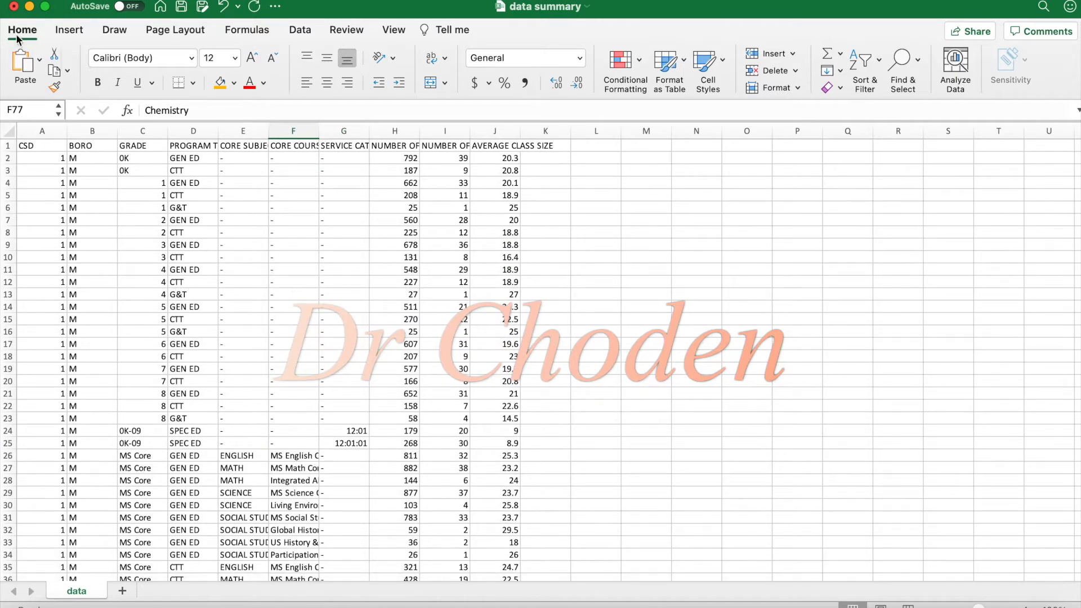
click(904, 62)
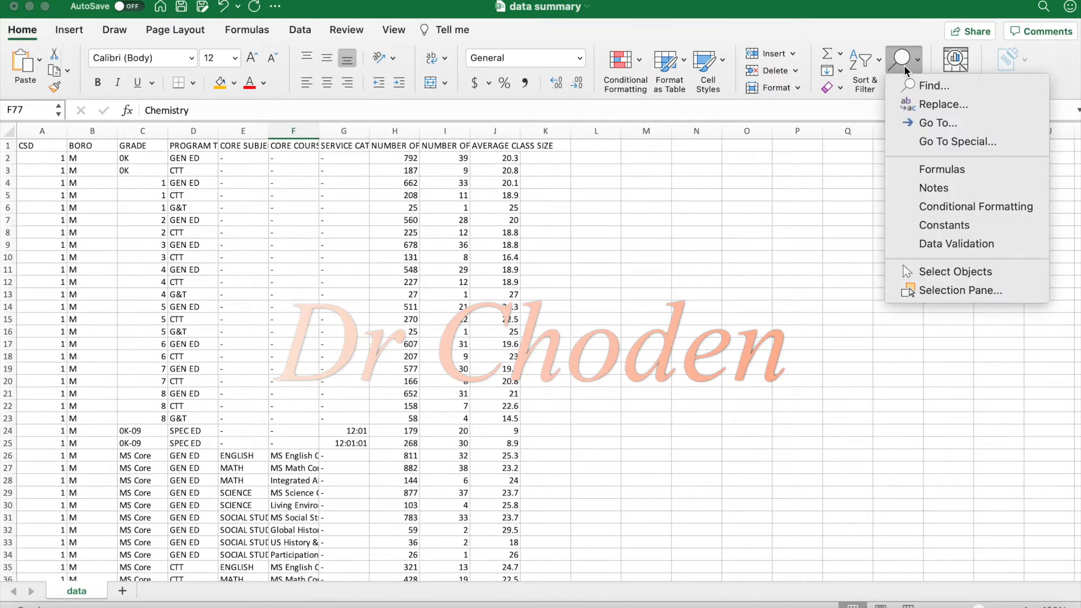
click(933, 85)
text(c)
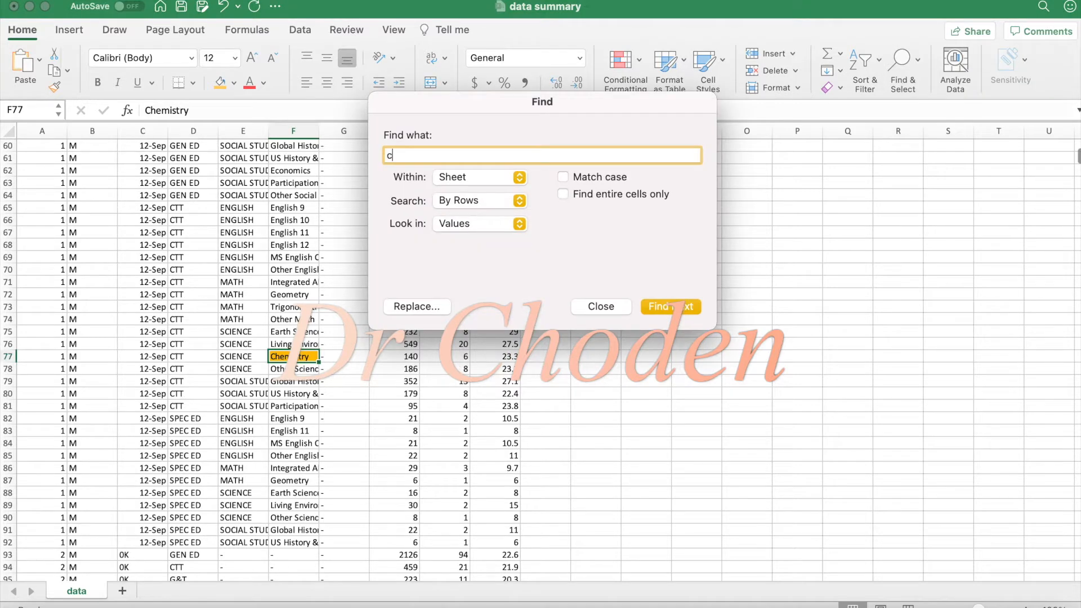
text(hemistry)
Step: Examine the available choices for the search scope, search direction and look-in content of the find
click(519, 178)
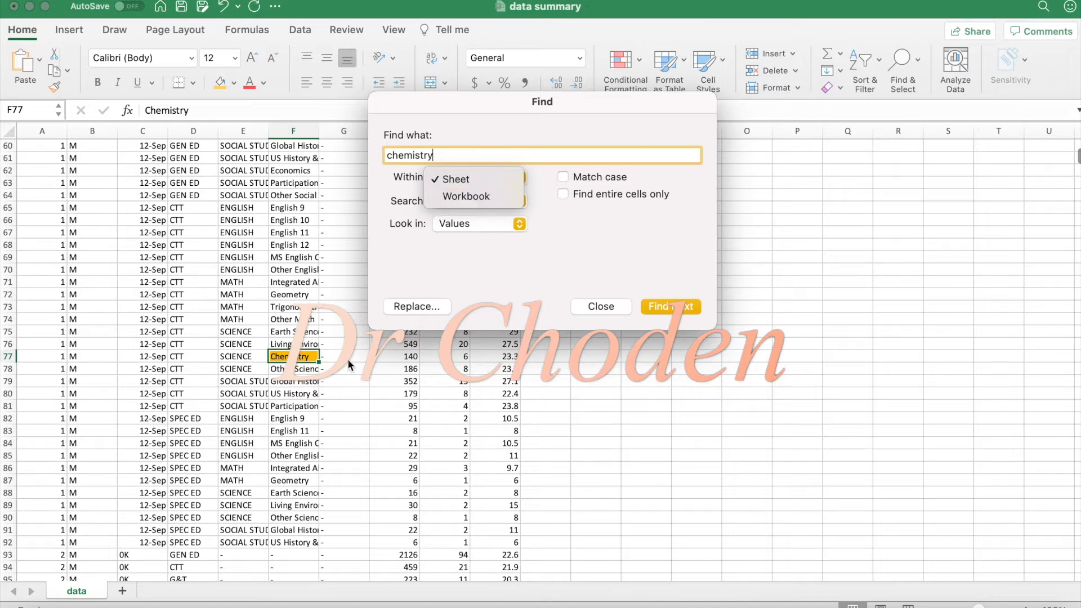
click(539, 202)
click(518, 200)
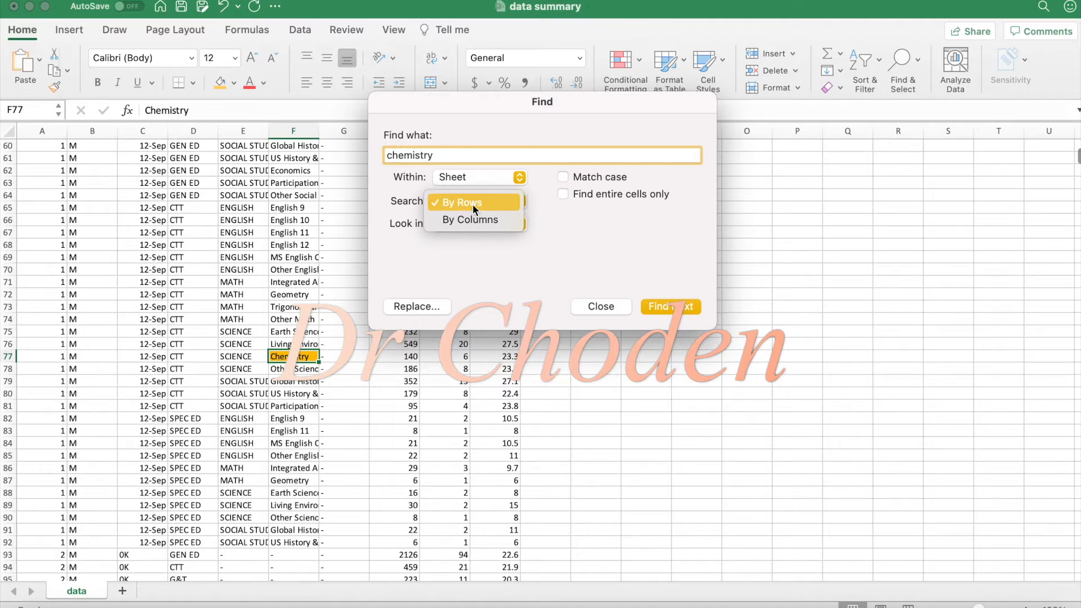
click(477, 223)
click(477, 224)
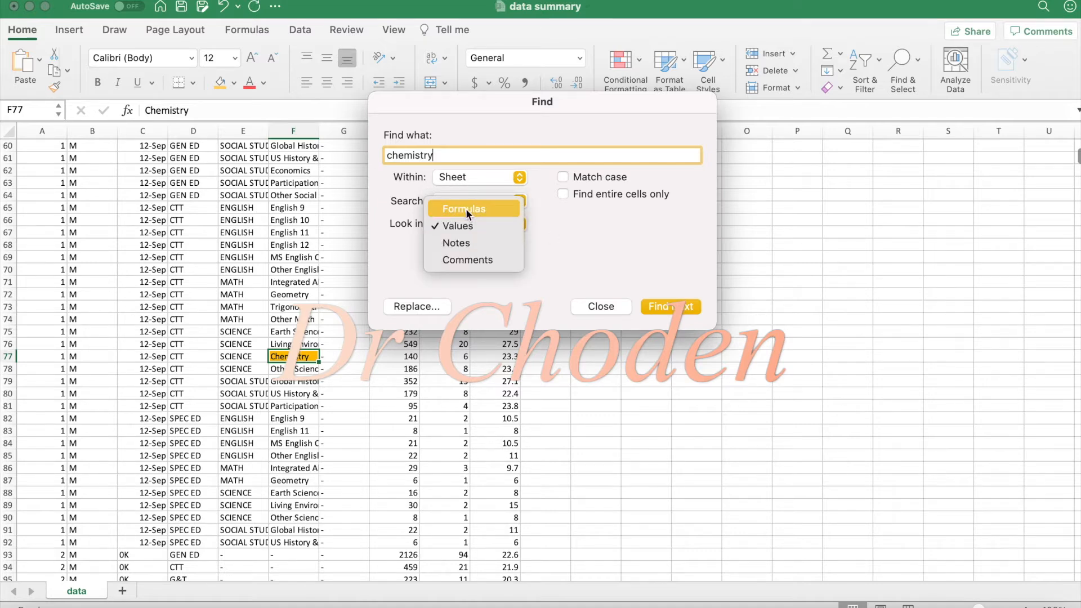
click(605, 278)
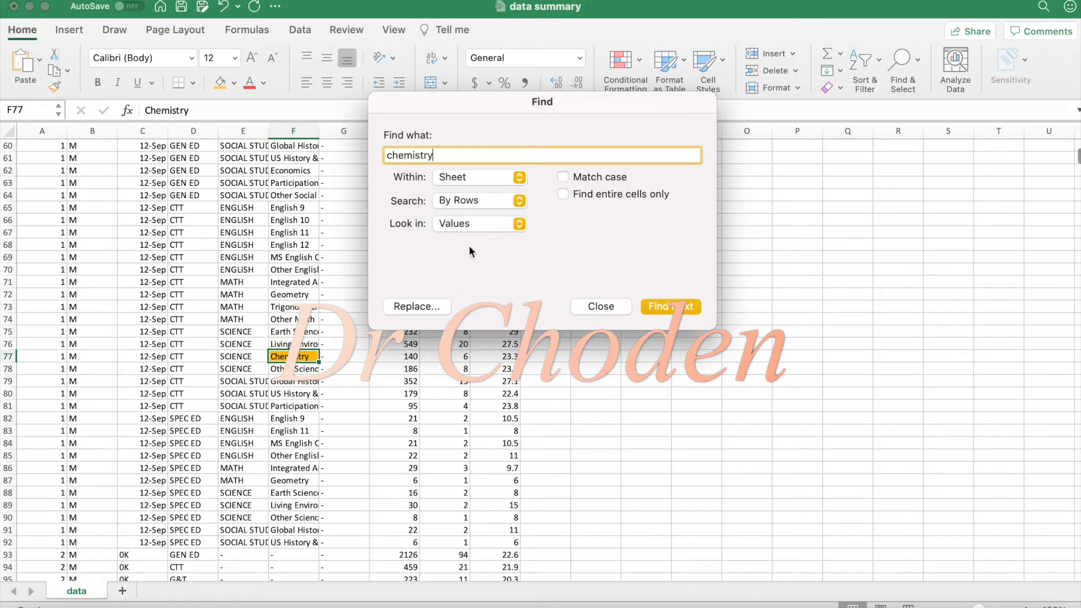
click(519, 224)
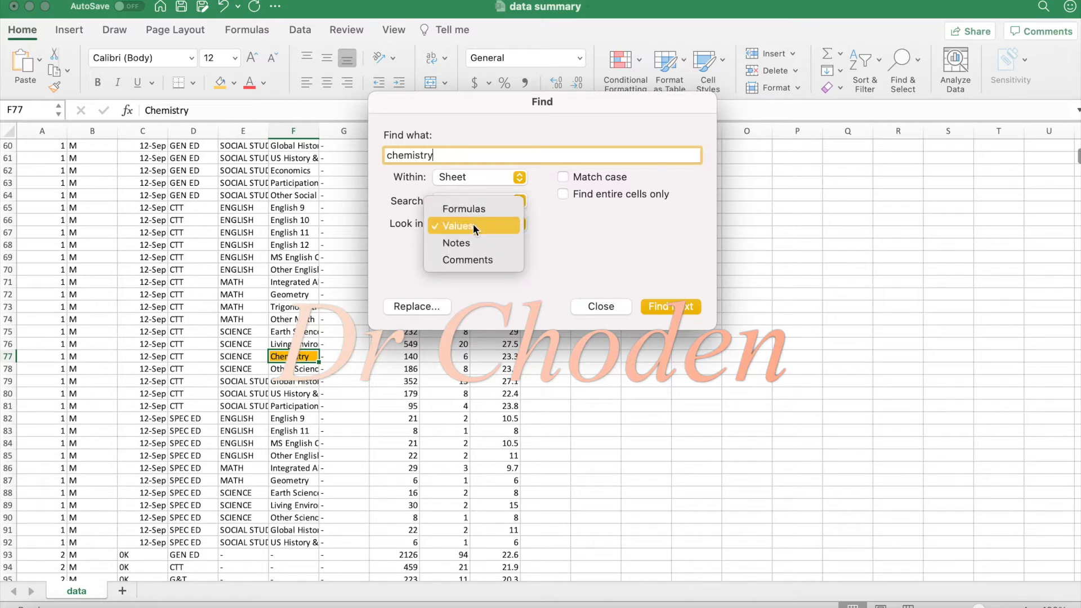
click(582, 226)
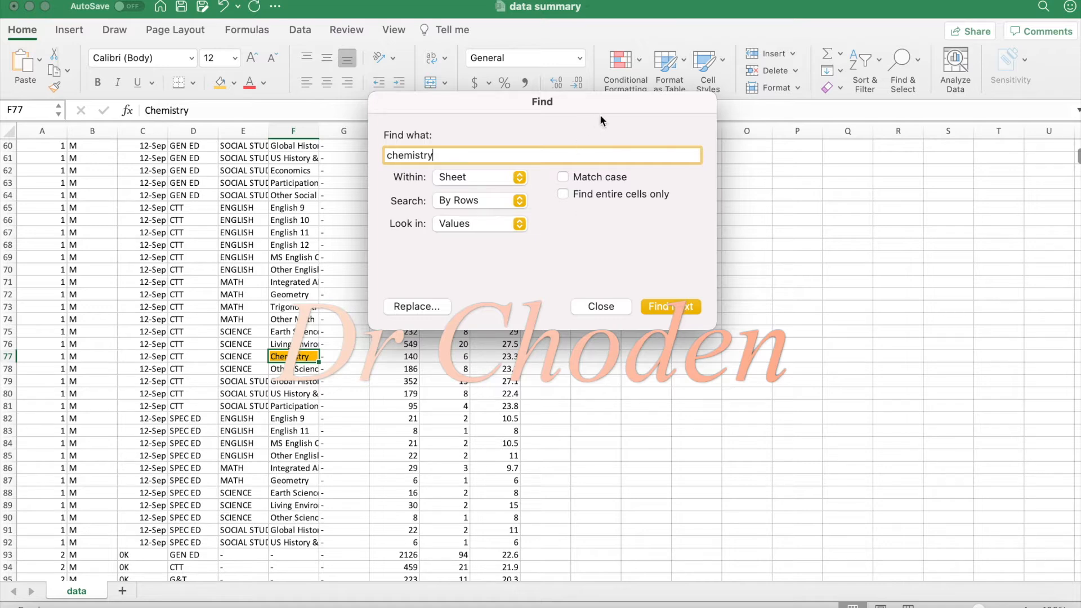
click(563, 195)
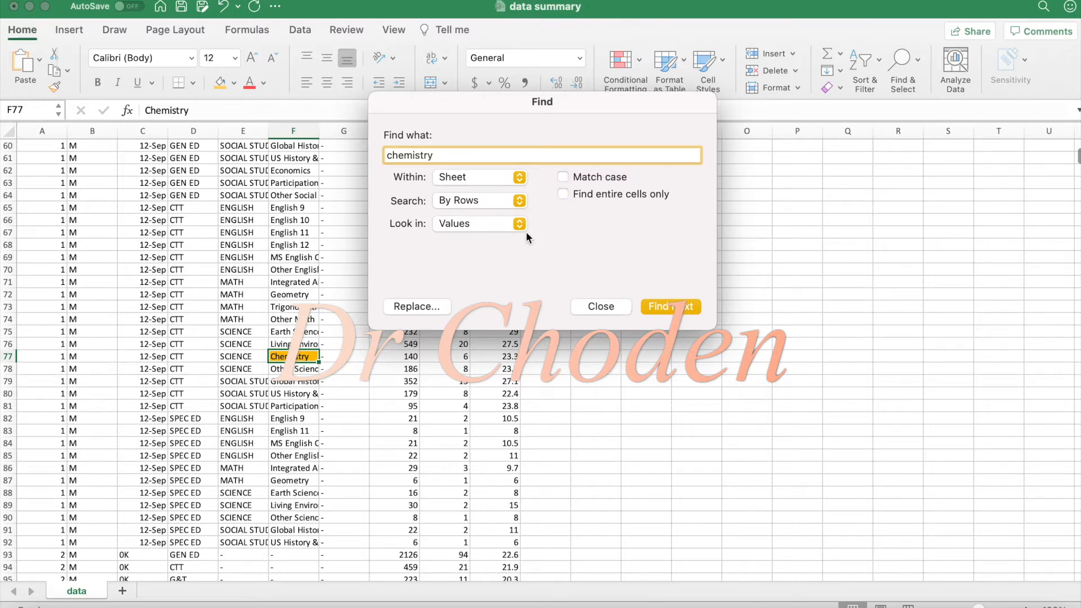
Step: Go through successive matches of chemistry within the sheet, searching values by rows
click(669, 306)
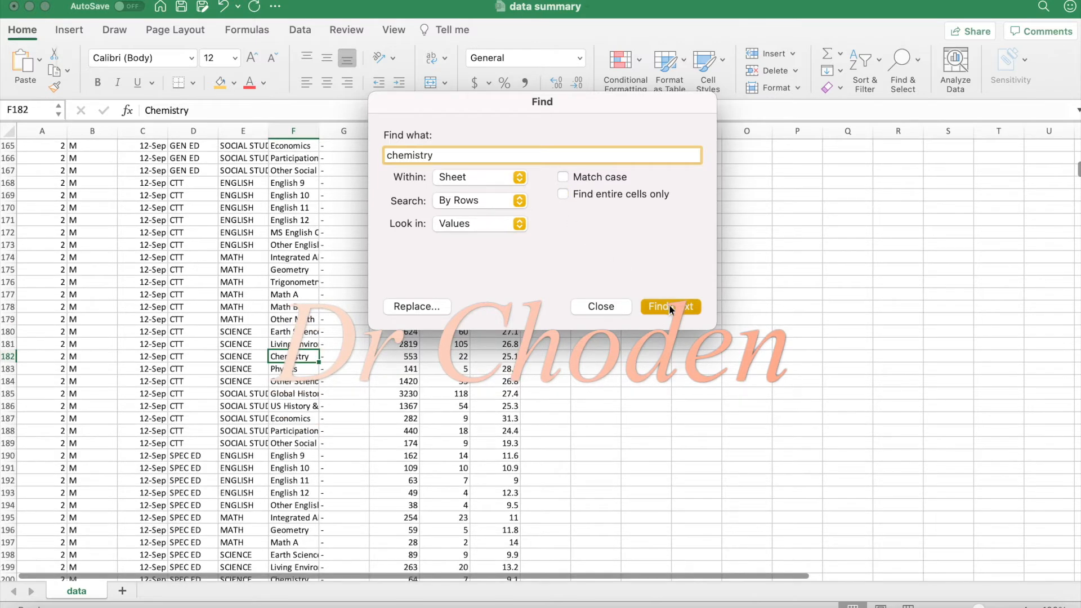
click(669, 306)
click(669, 306)
click(669, 305)
click(669, 306)
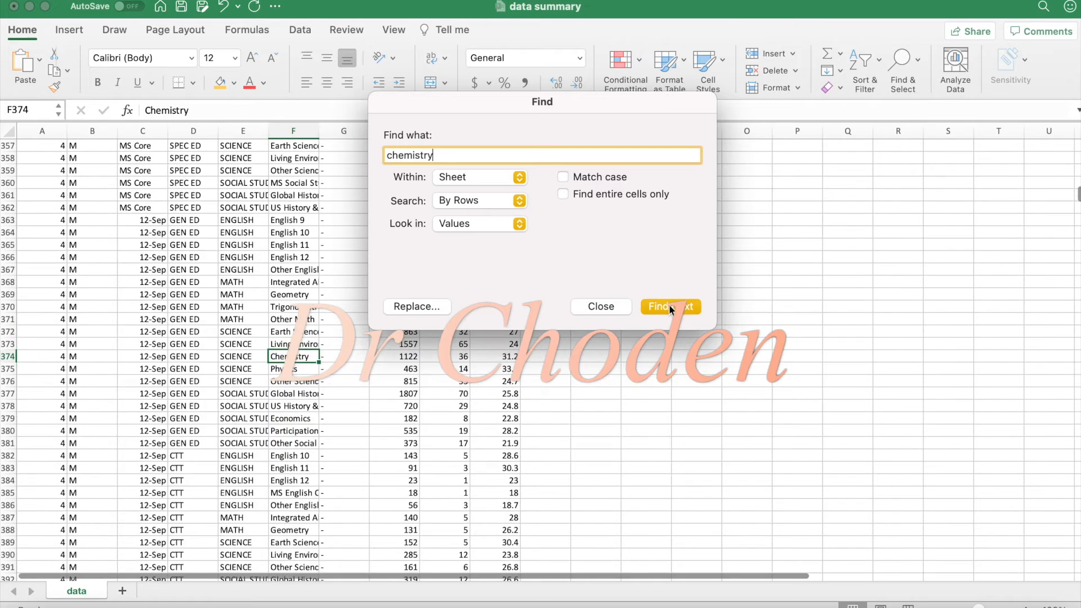
click(669, 305)
click(669, 306)
click(668, 306)
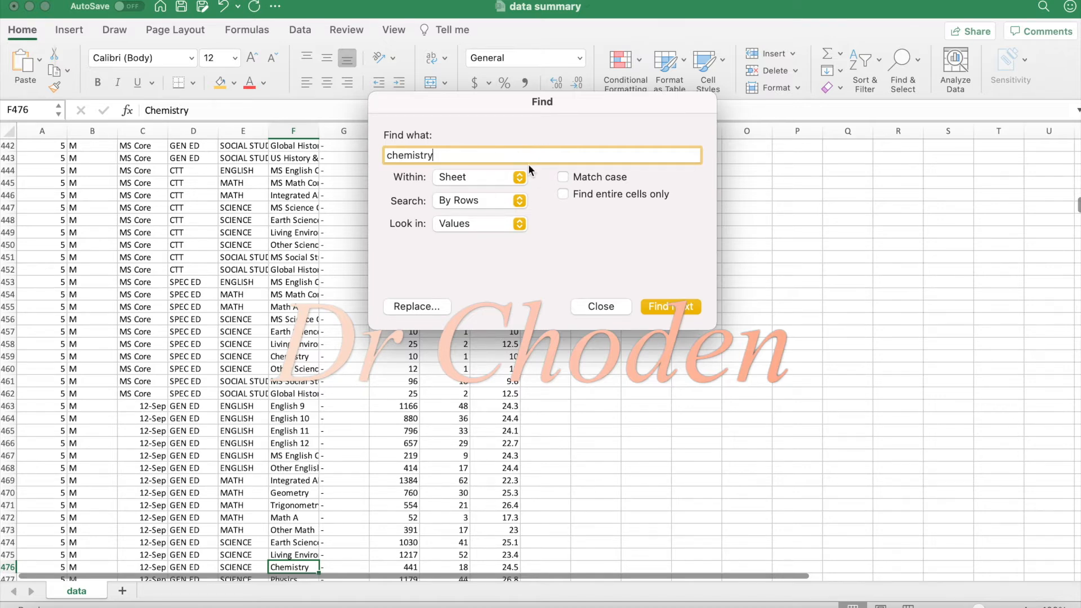
Step: Restrict the chemistry search to entire cells only and go through further matches
key(Return)
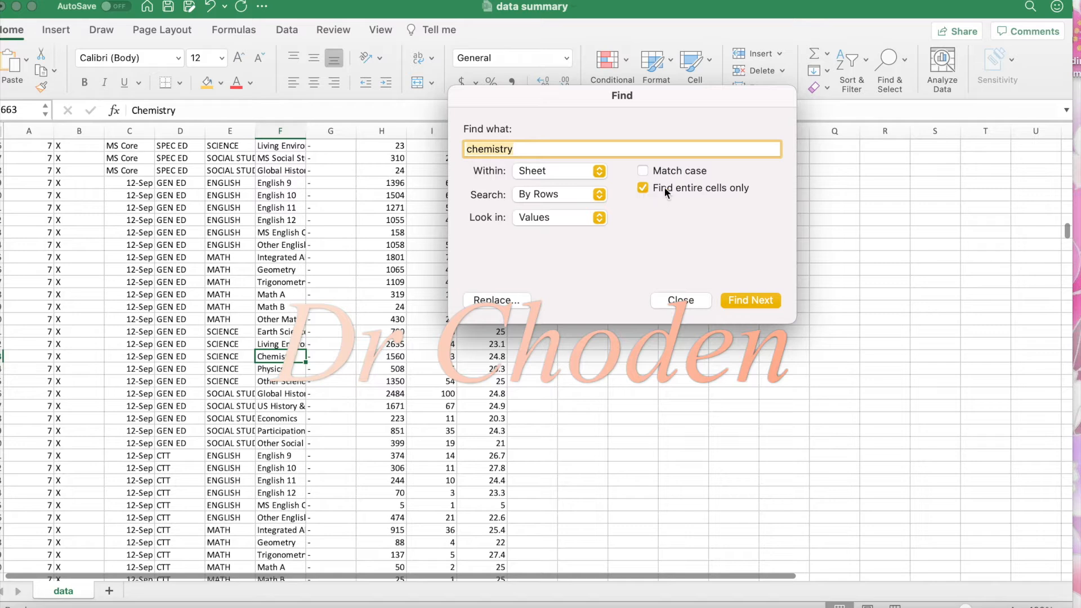
click(761, 299)
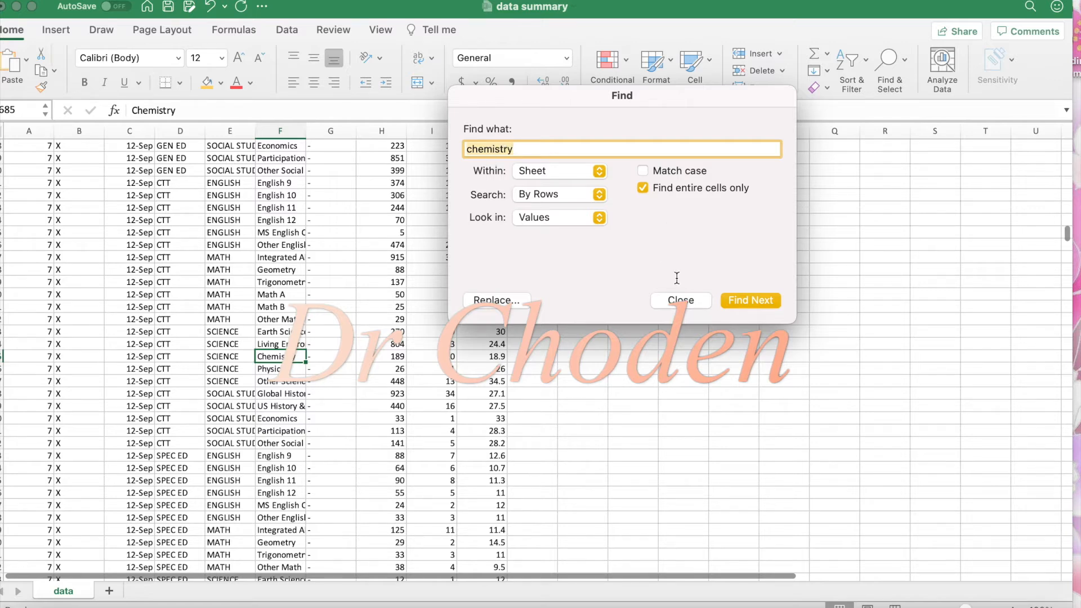
click(741, 293)
click(745, 296)
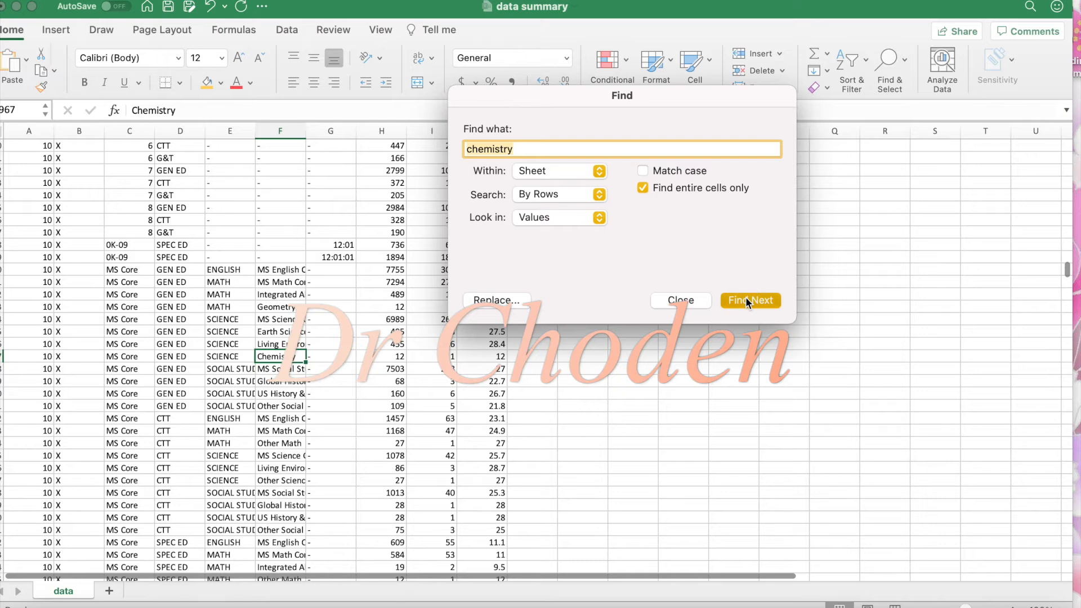
click(746, 296)
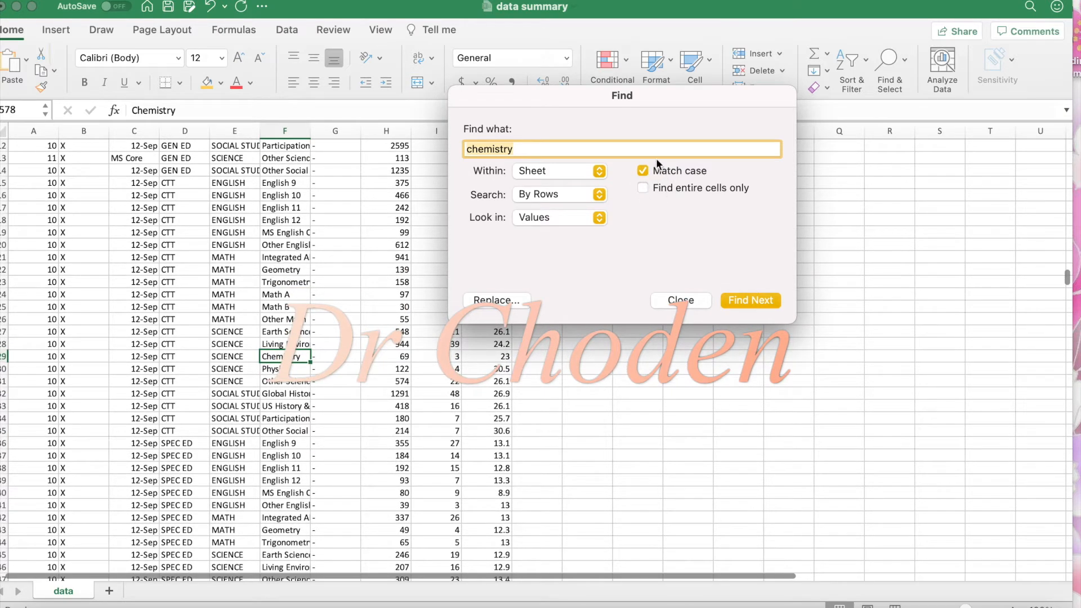
Step: Search for lowercase chemistry with case matching on and the entire-cells restriction off
click(471, 150)
click(750, 299)
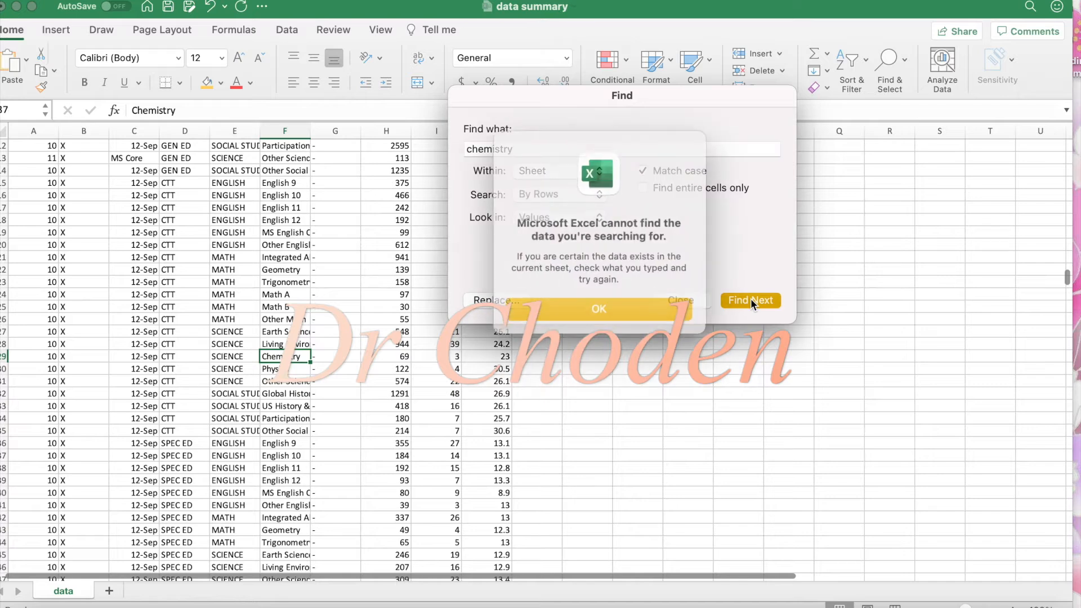
click(607, 303)
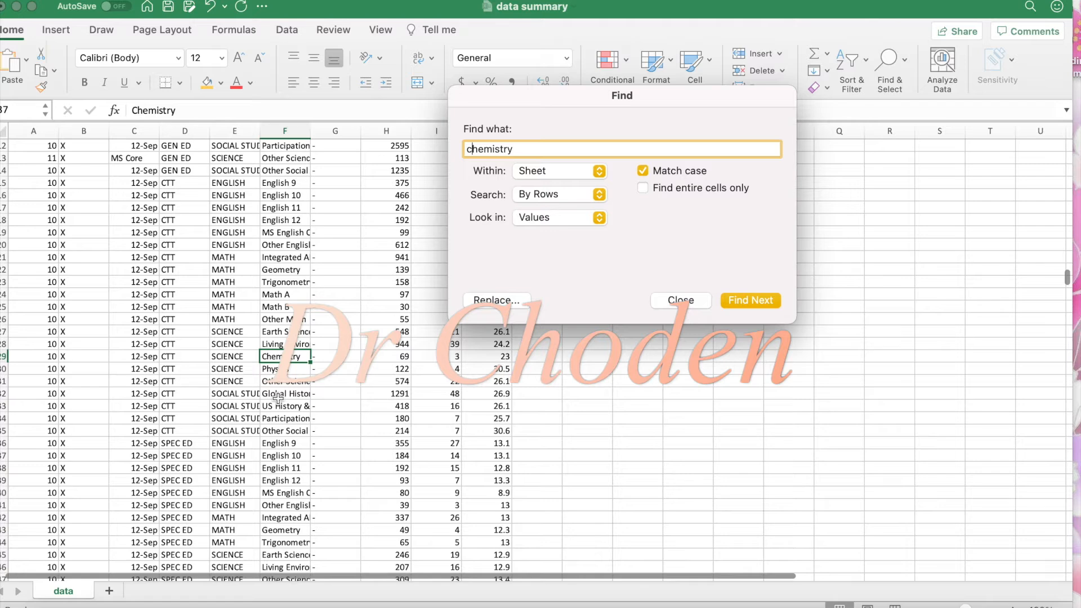
Step: Change the search term to Chemistry with a capital C and go through its case-matched occurrences
key(BackSpace)
text(C)
click(754, 301)
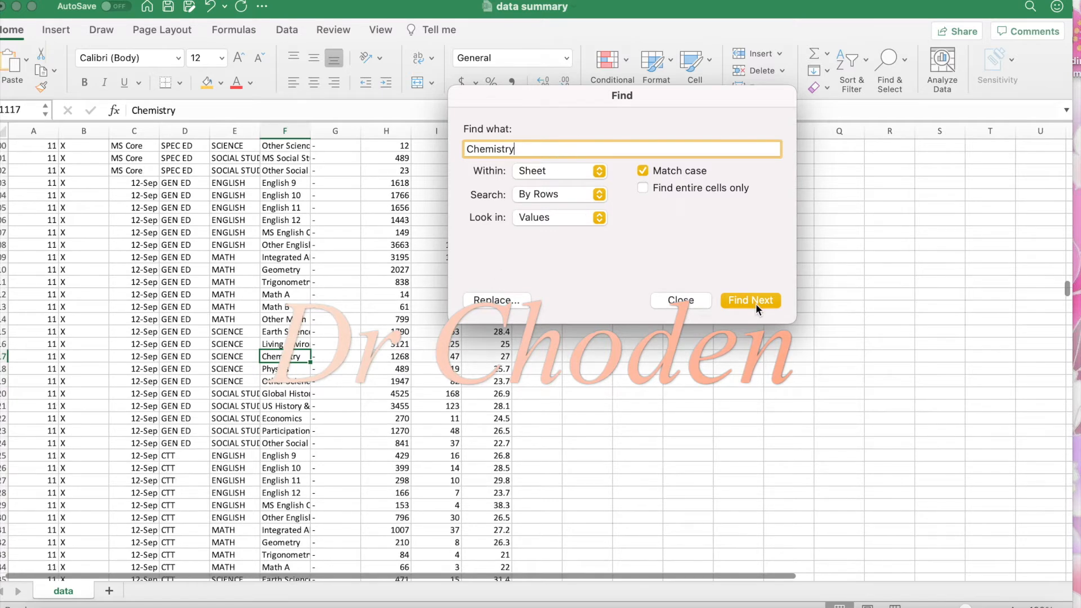
click(755, 301)
click(755, 301)
click(756, 301)
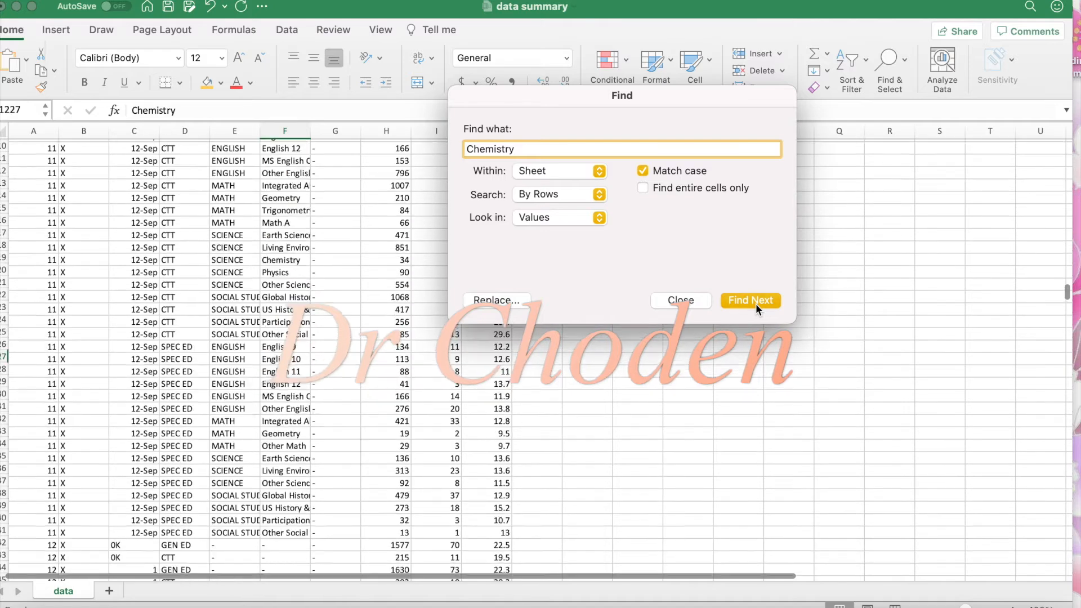
click(755, 301)
click(756, 301)
click(755, 301)
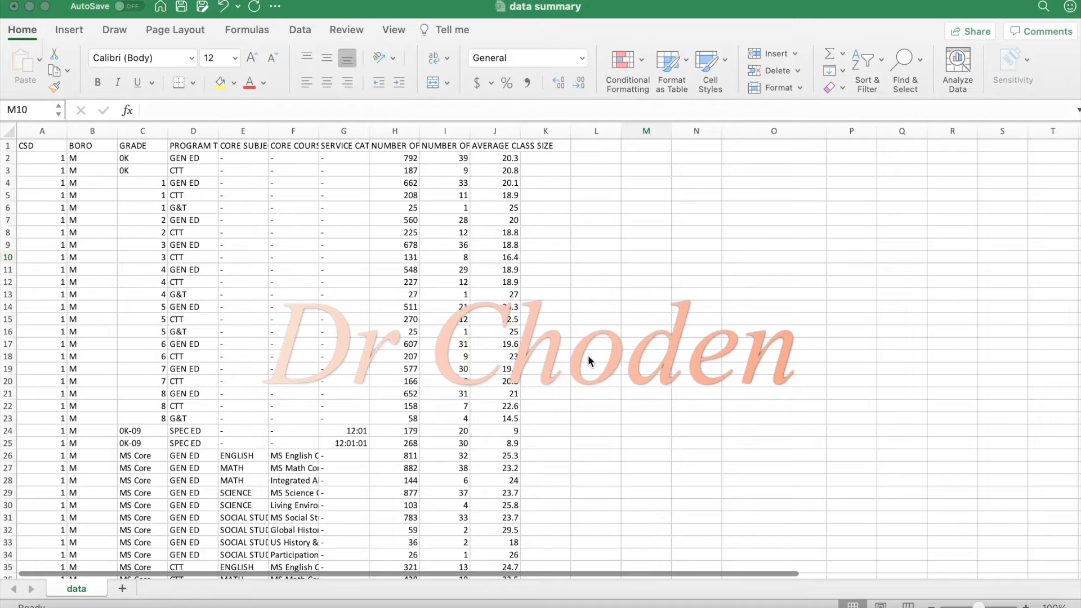
Step: Name the cell range H2:H8 data3
click(588, 354)
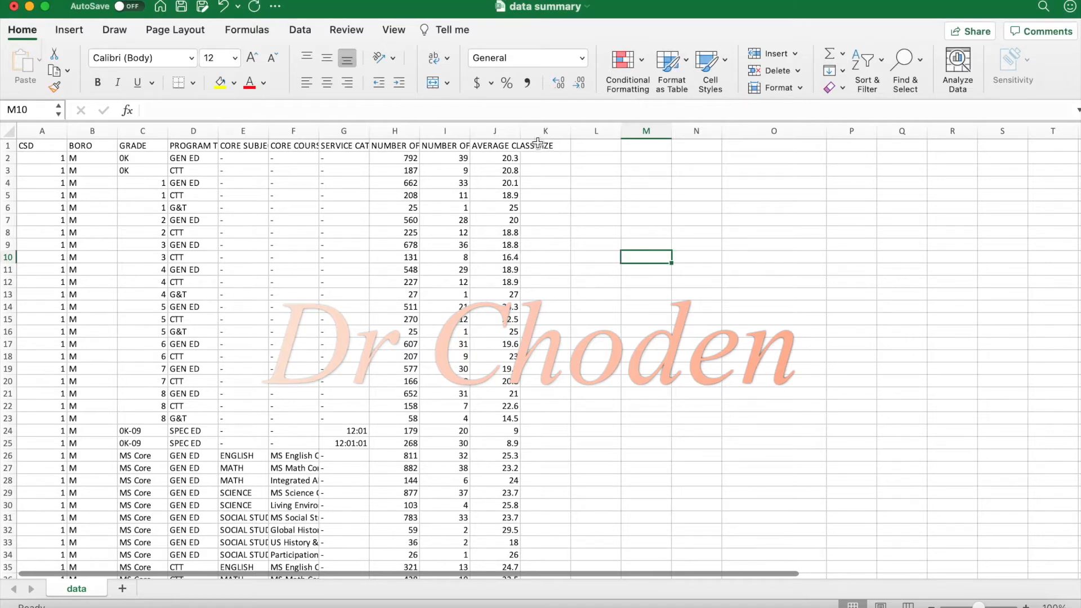
drag(397, 158, 392, 231)
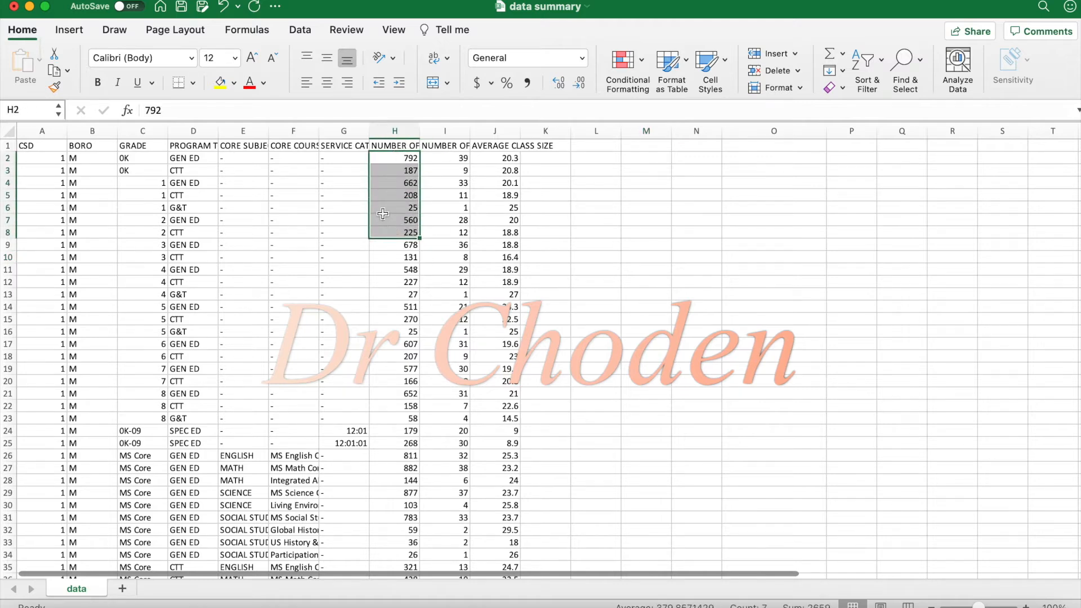
click(28, 110)
text(data3)
key(Return)
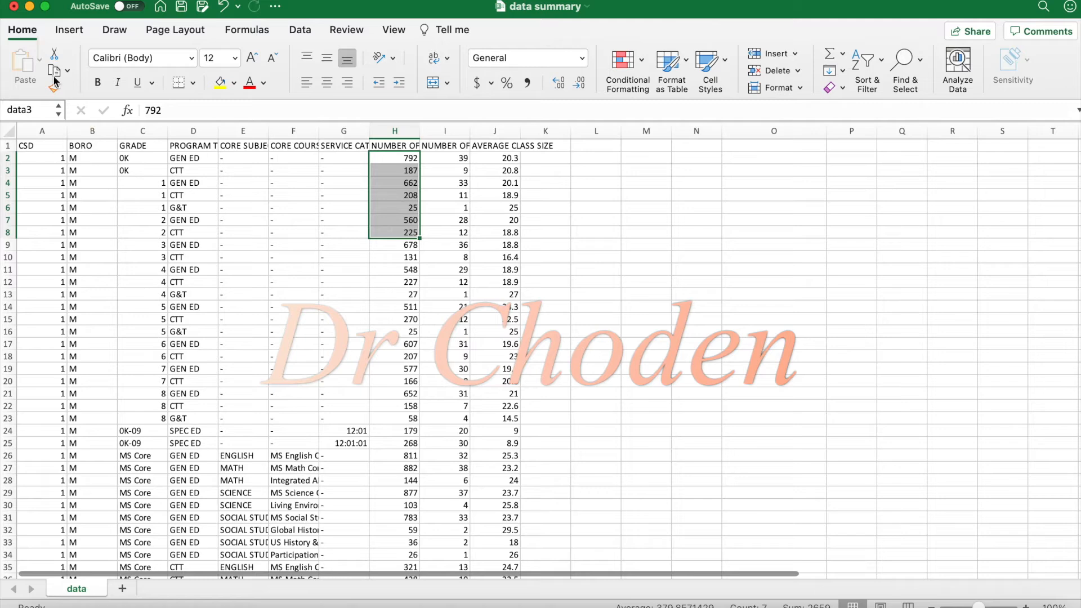
Step: Jump to the named range data3 with Go To, starting from the empty cell M13
click(646, 294)
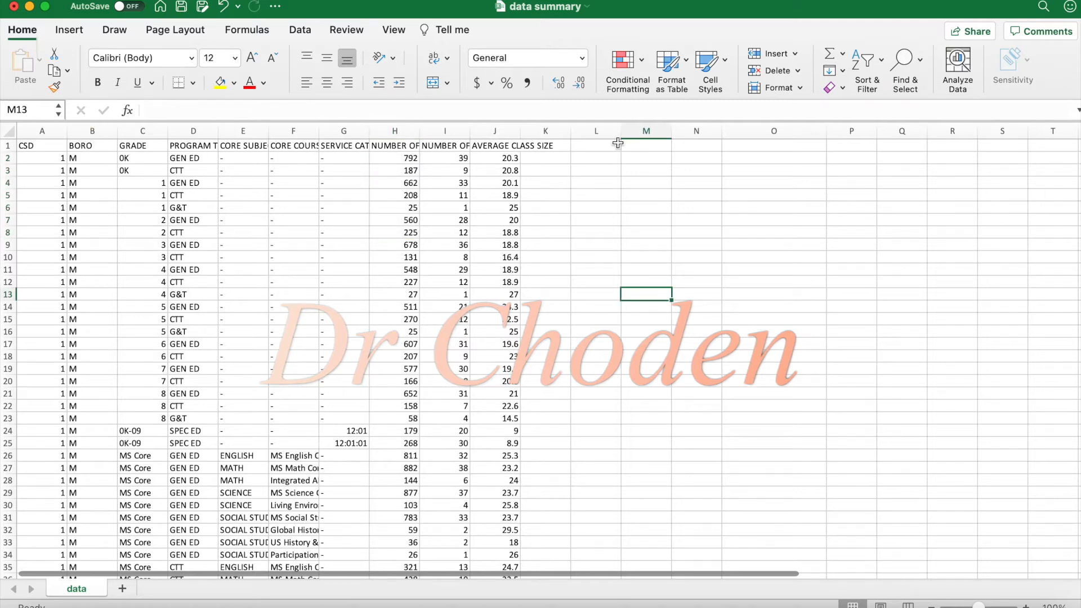
click(906, 62)
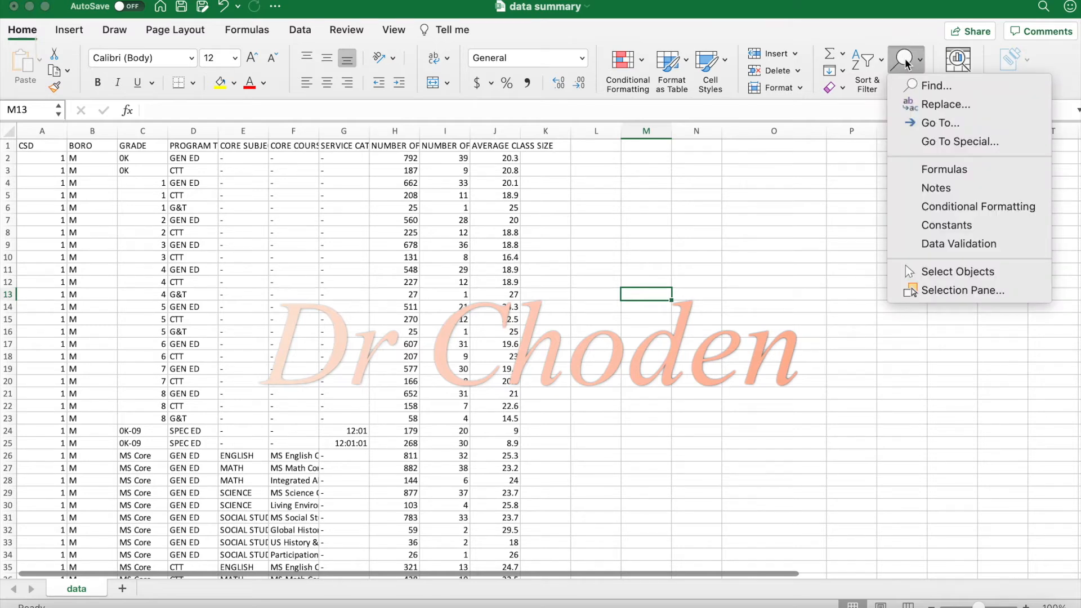
click(939, 124)
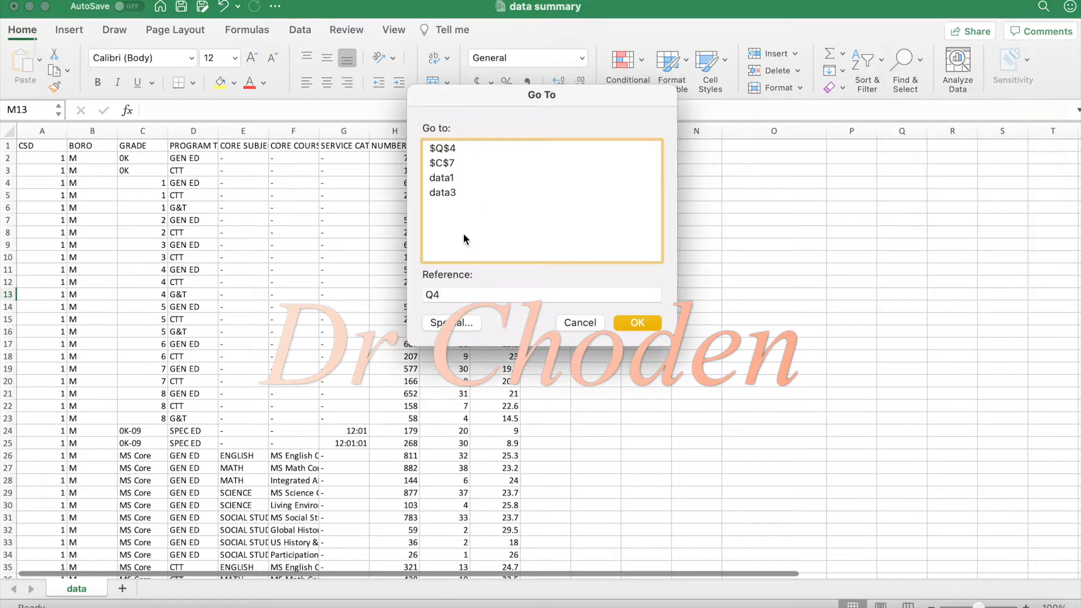
click(438, 194)
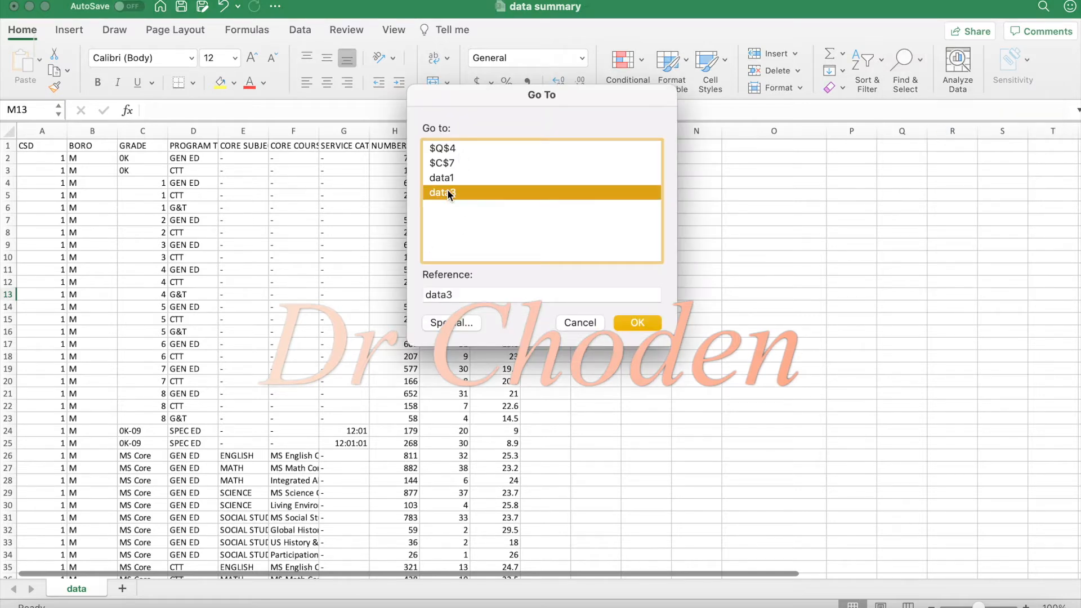
double_click(445, 193)
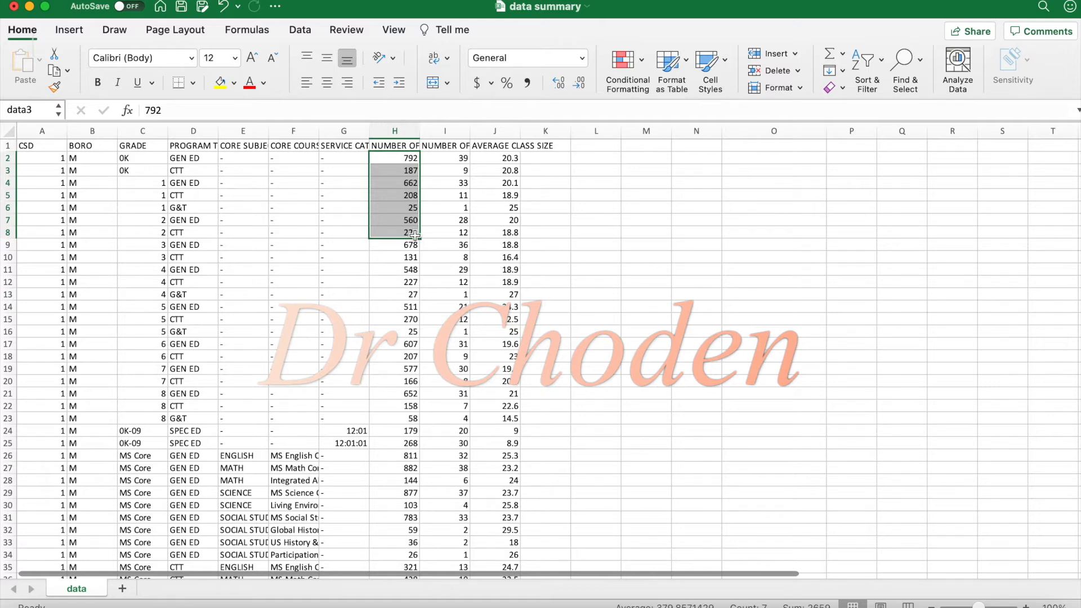
Step: Copy the average class size cells J1:J14 and paste them starting at N5
click(615, 217)
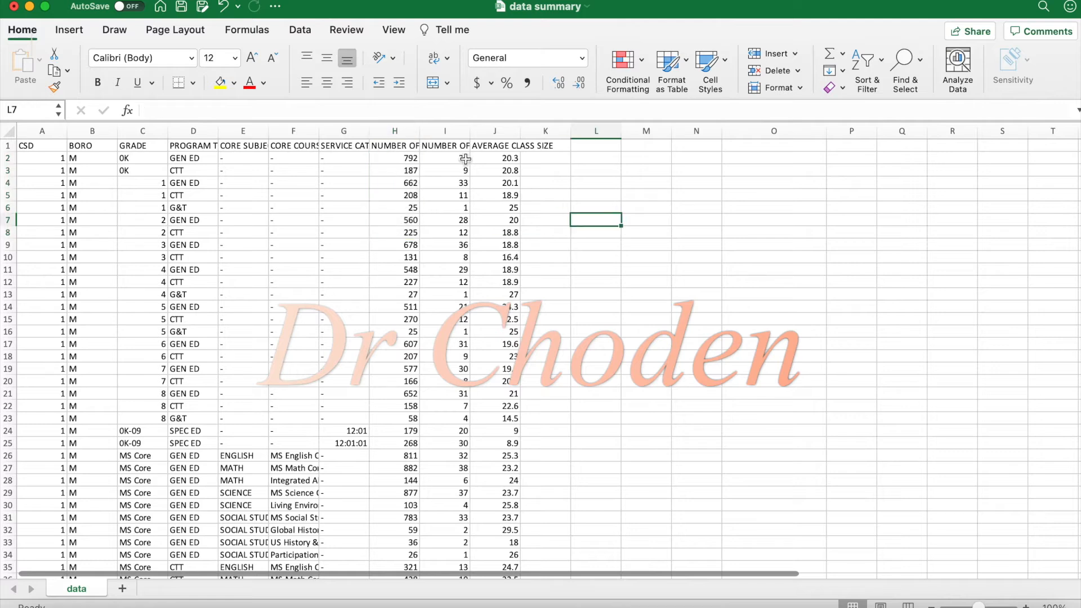
drag(493, 145, 485, 312)
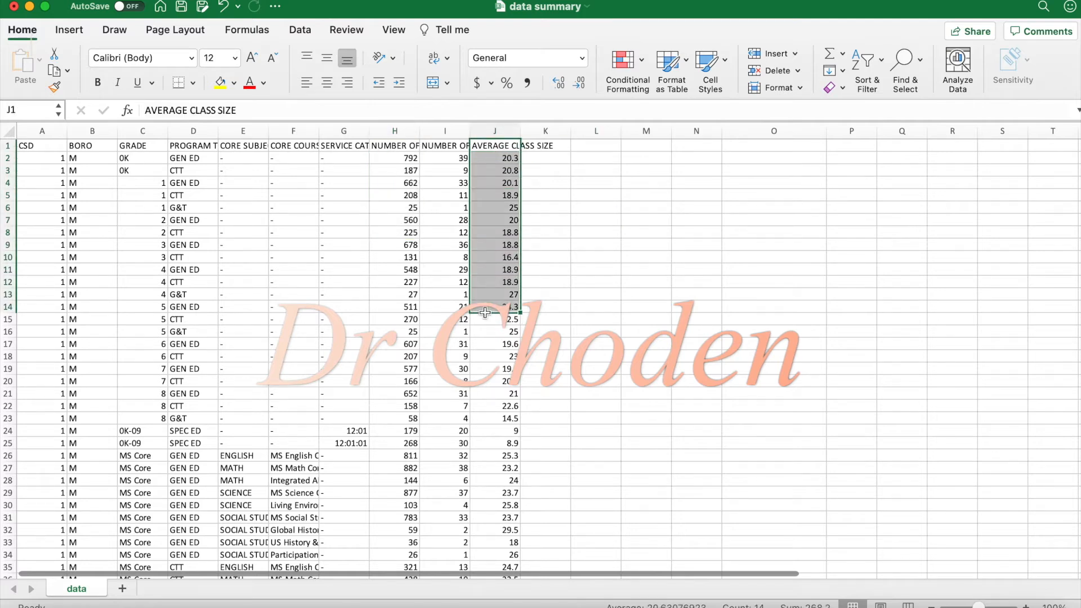
key(super+c)
click(711, 192)
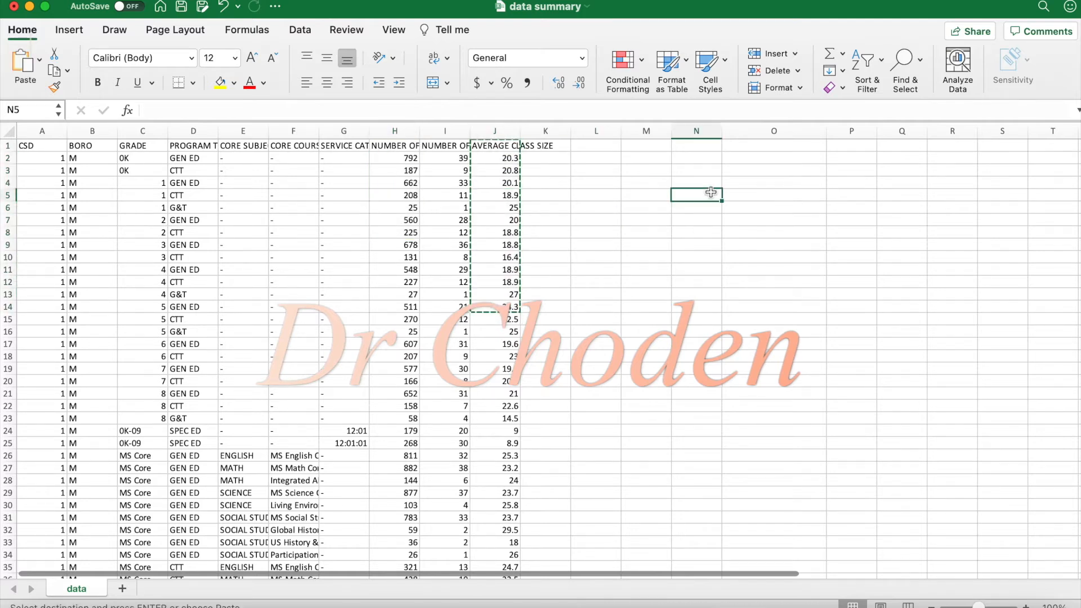
key(super+v)
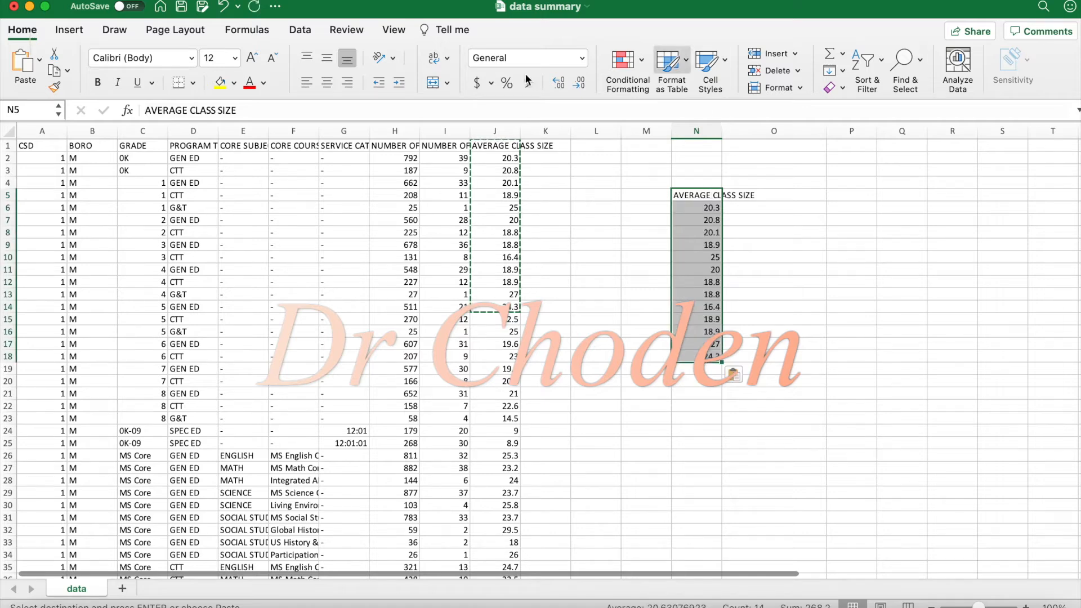
Step: Convert the pasted average class size cells N5:N18 into a table with headers
click(69, 30)
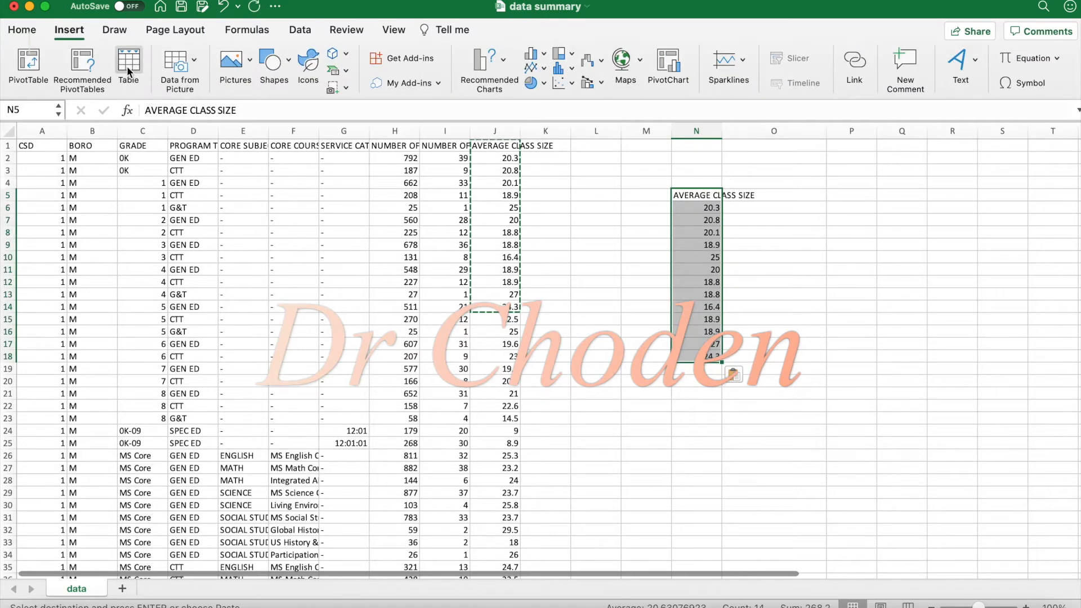
click(133, 60)
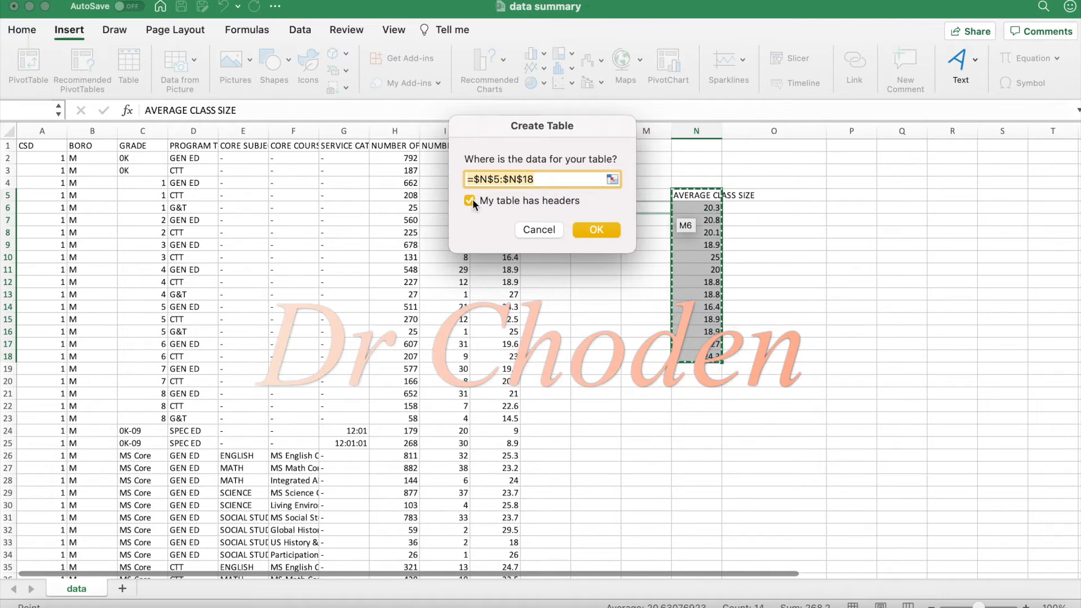
click(580, 228)
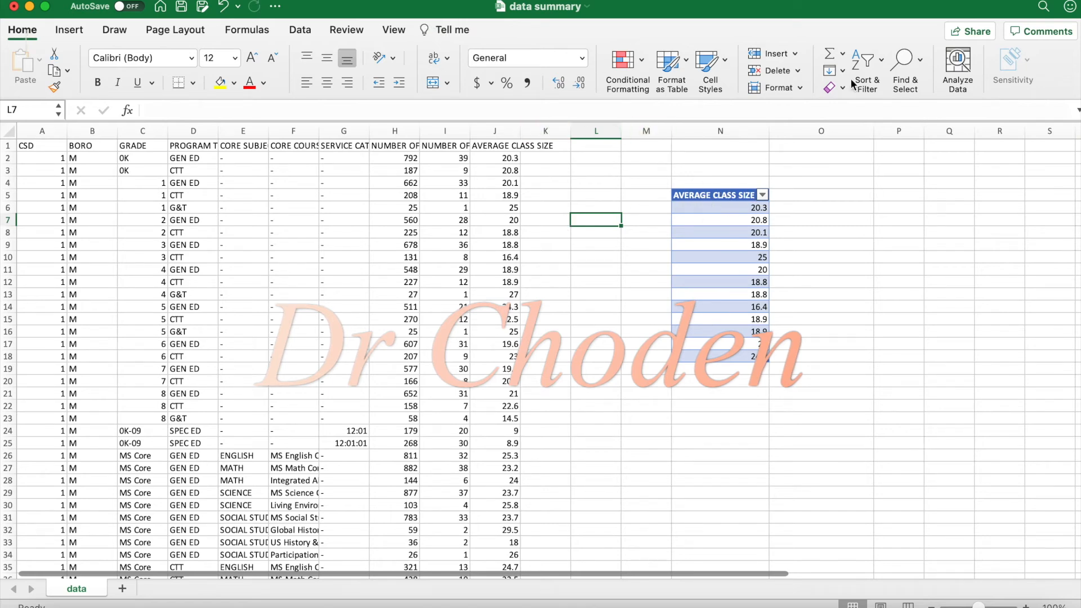
Step: Go to Table2 with the Go To command, starting from the empty cell L7
click(904, 59)
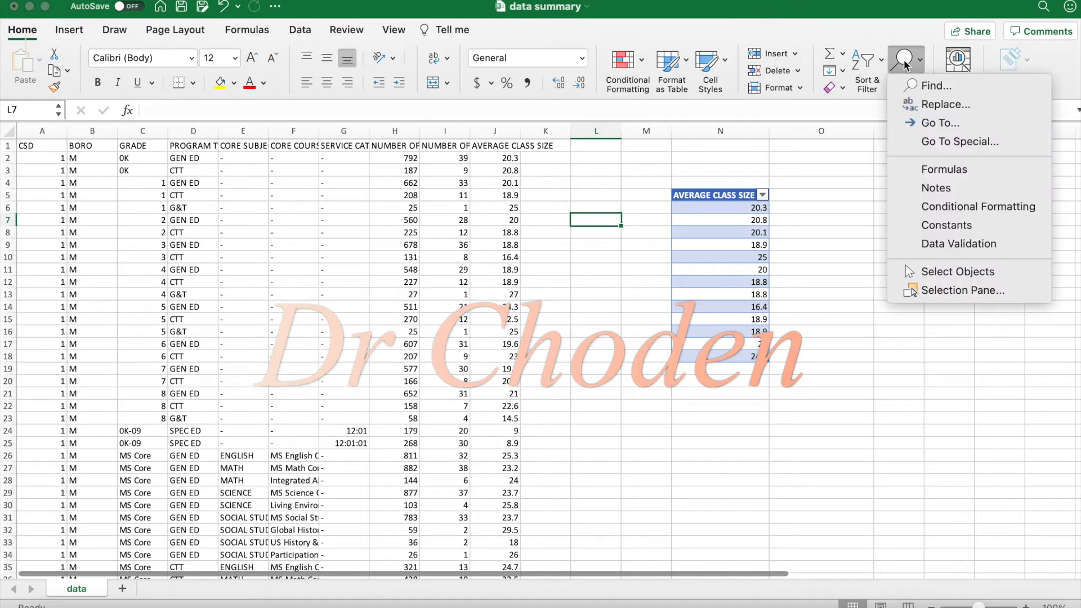
click(929, 123)
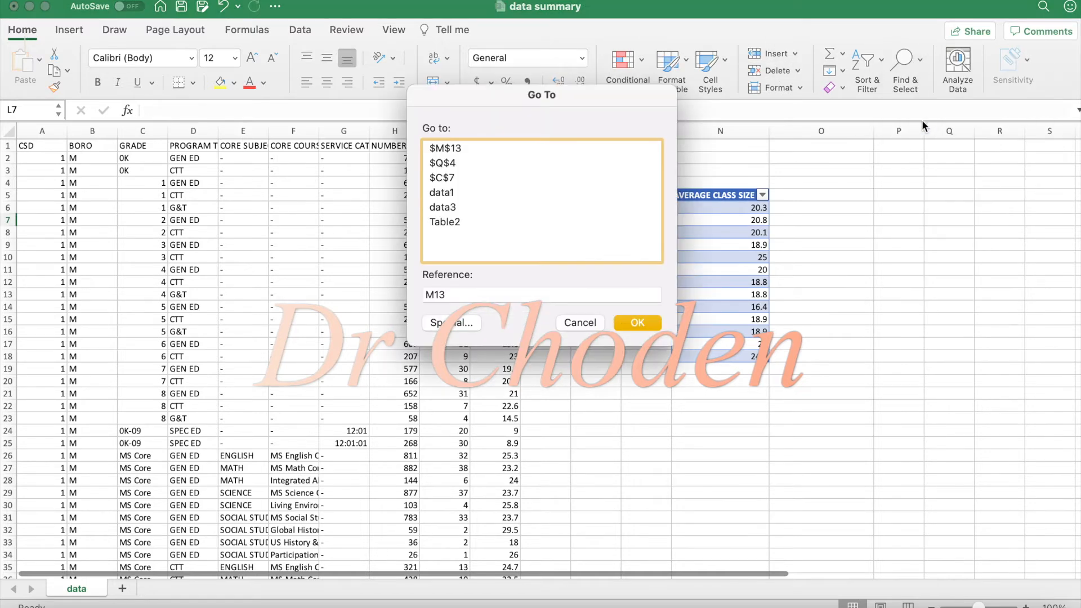
click(451, 222)
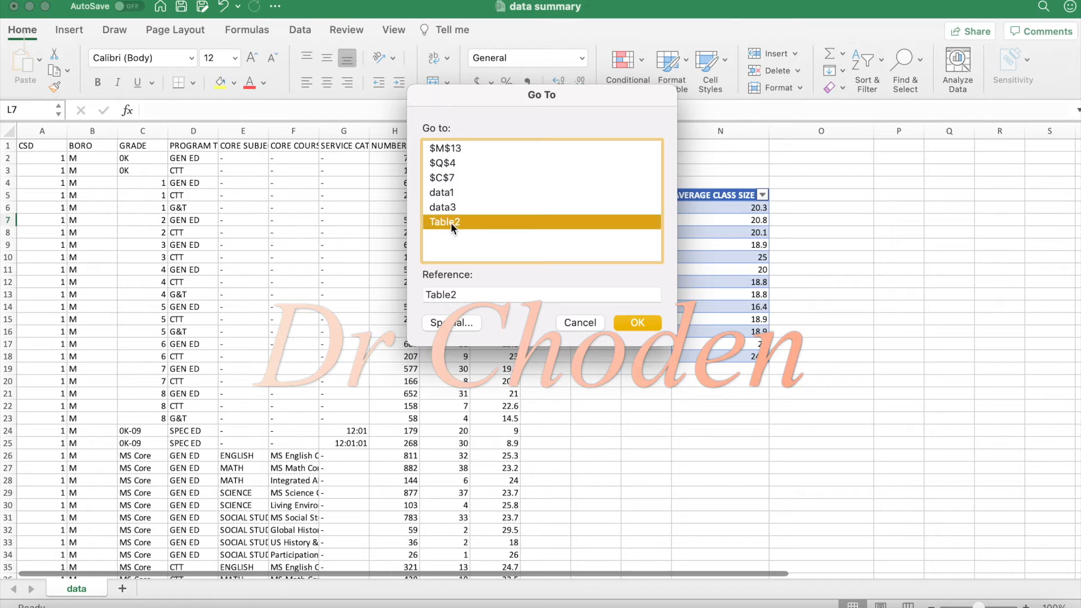
click(638, 321)
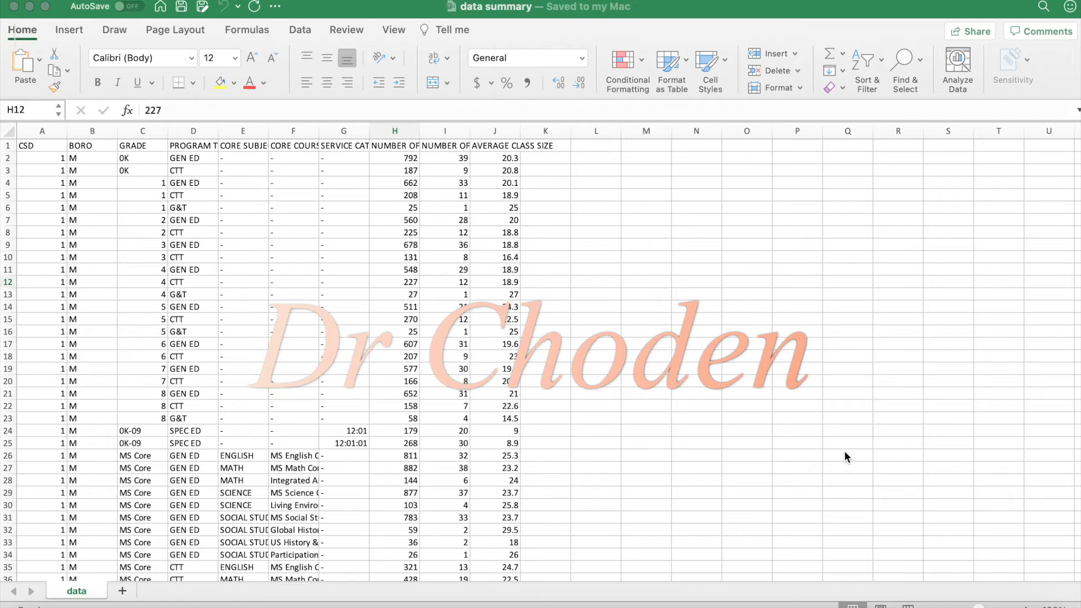
Step: Examine the hyperlink types available for cell H12: web page or file, this document with its defined names, and email address
click(78, 31)
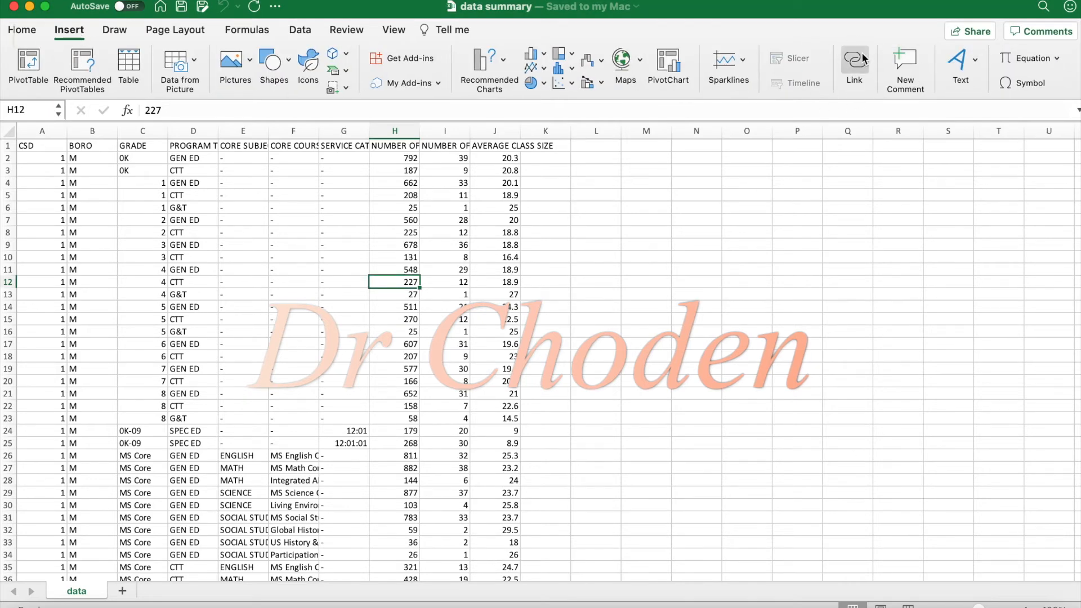
click(860, 66)
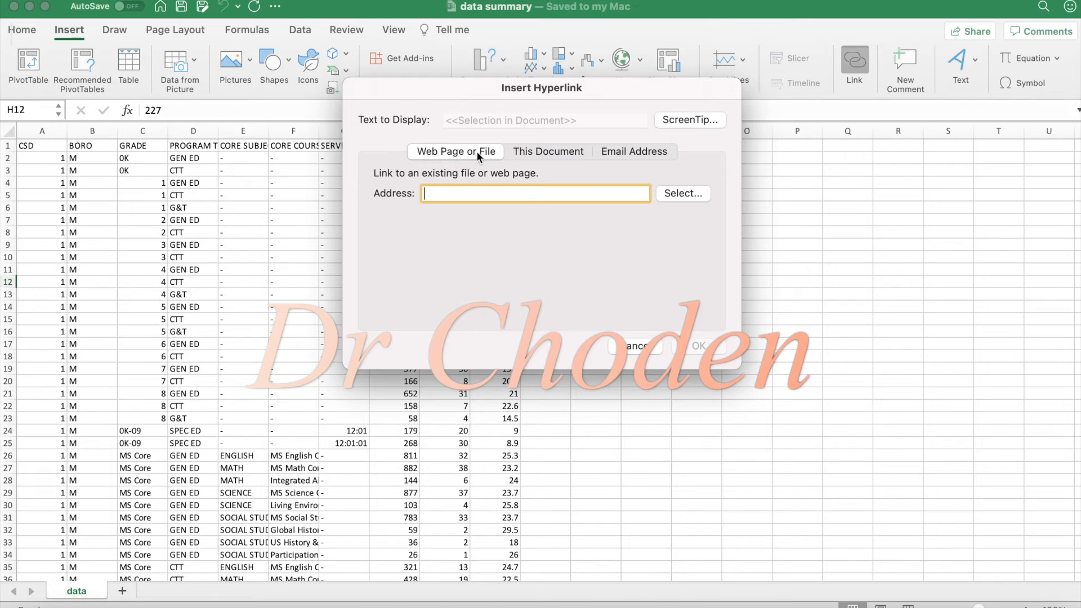
click(548, 151)
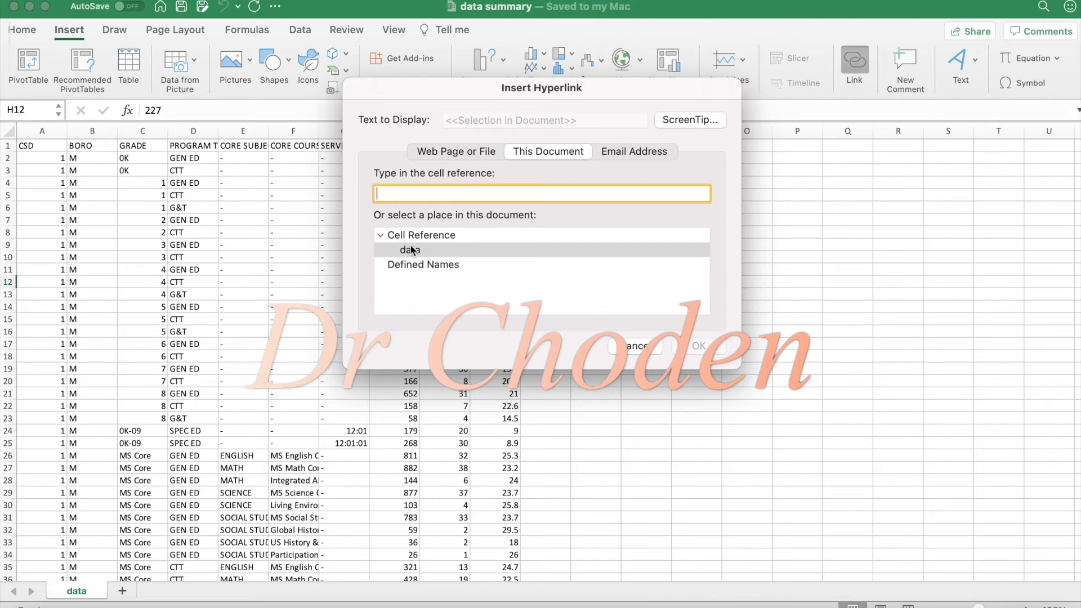
click(433, 269)
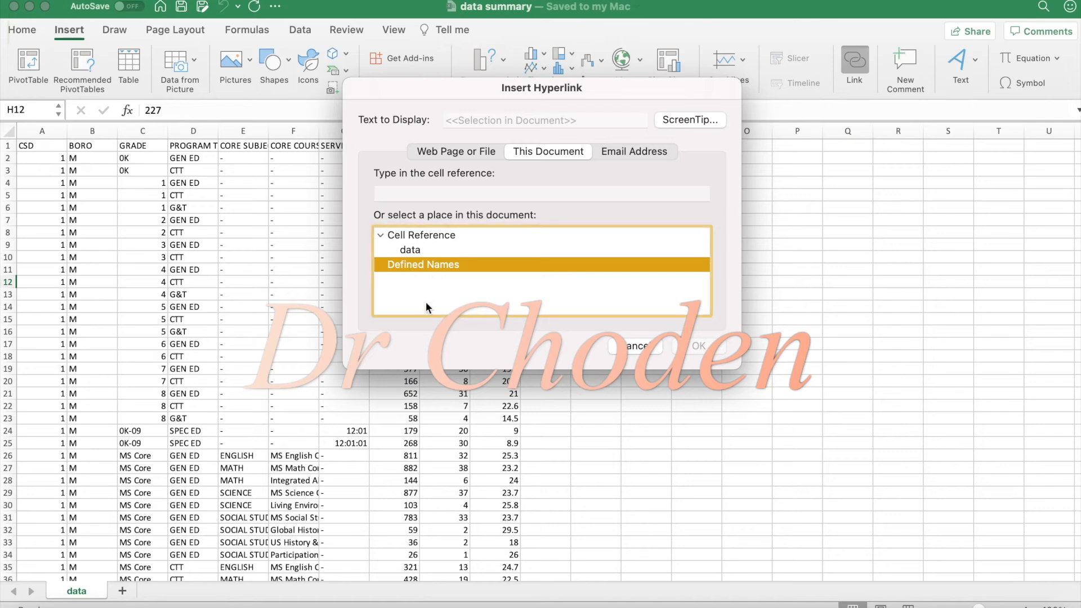
click(633, 151)
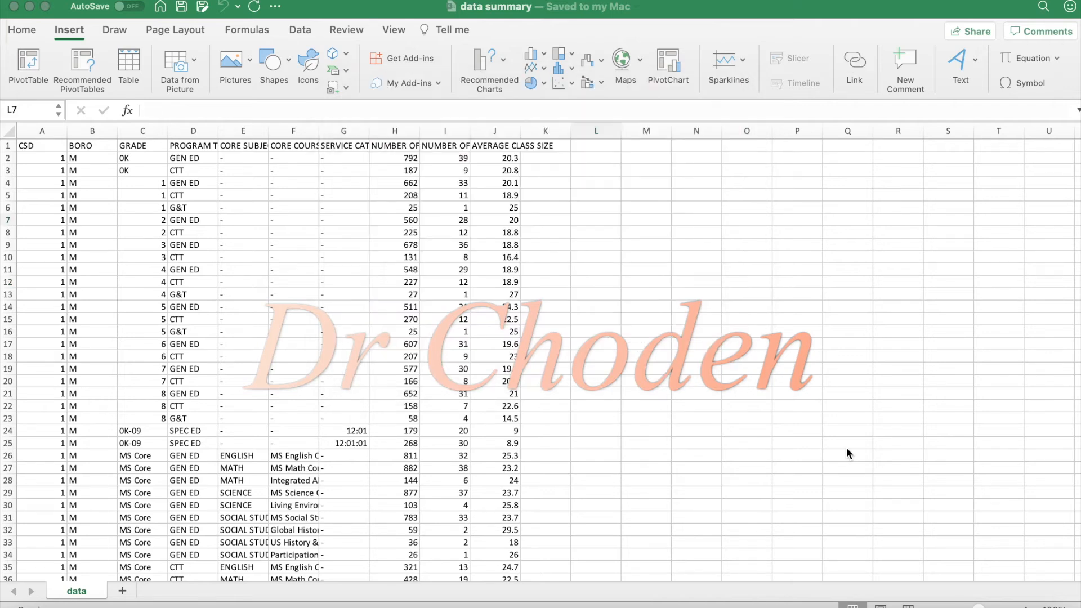
click(579, 167)
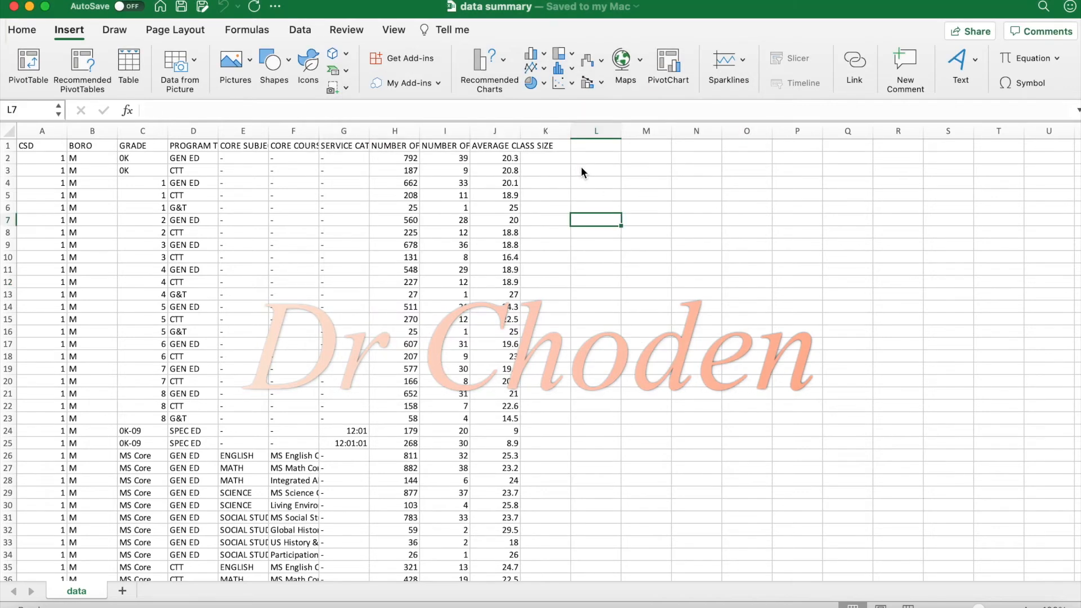
click(596, 171)
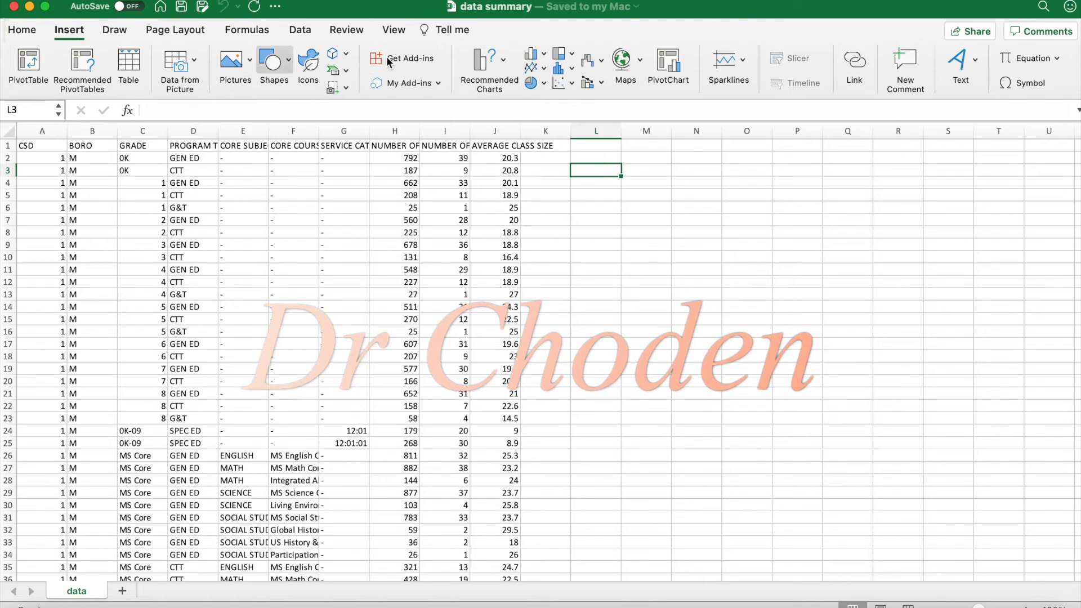
click(855, 63)
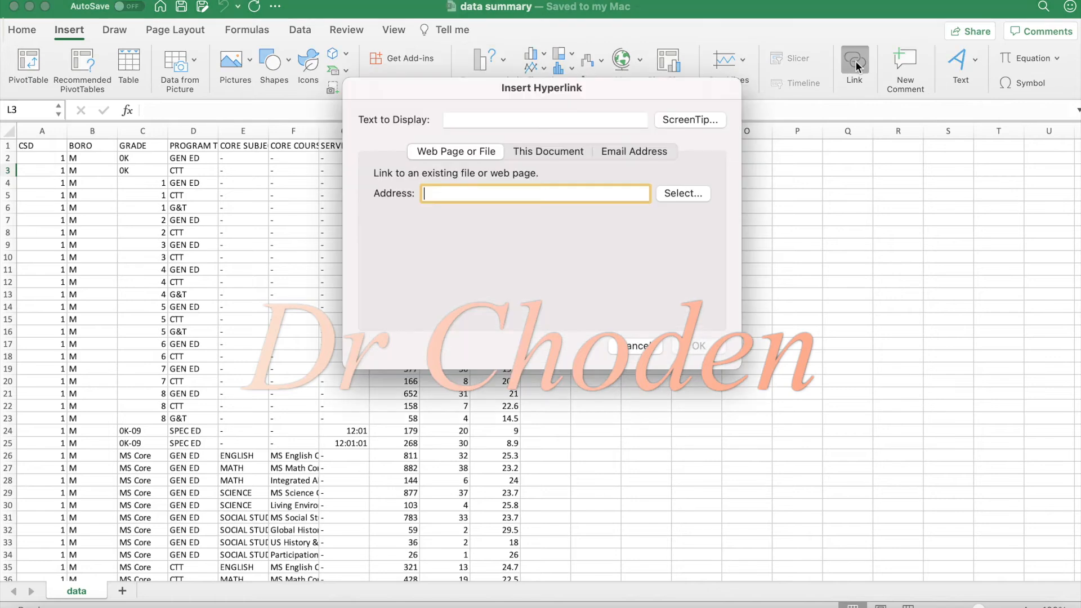
click(452, 153)
text(https://www.youtube.com/)
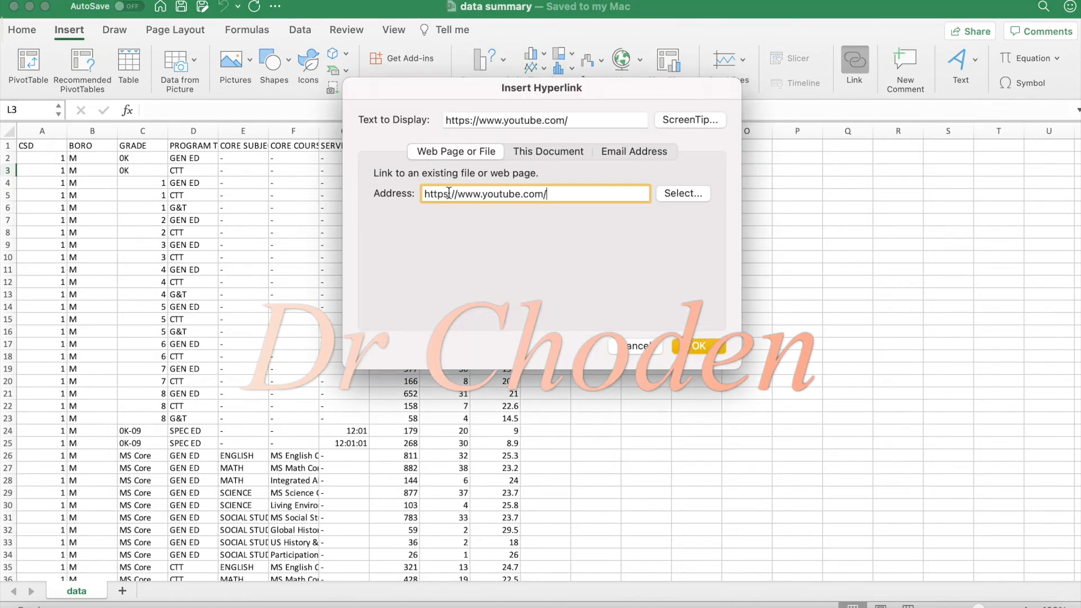
click(696, 346)
key(Down)
key(Down)
key(Down)
key(Down)
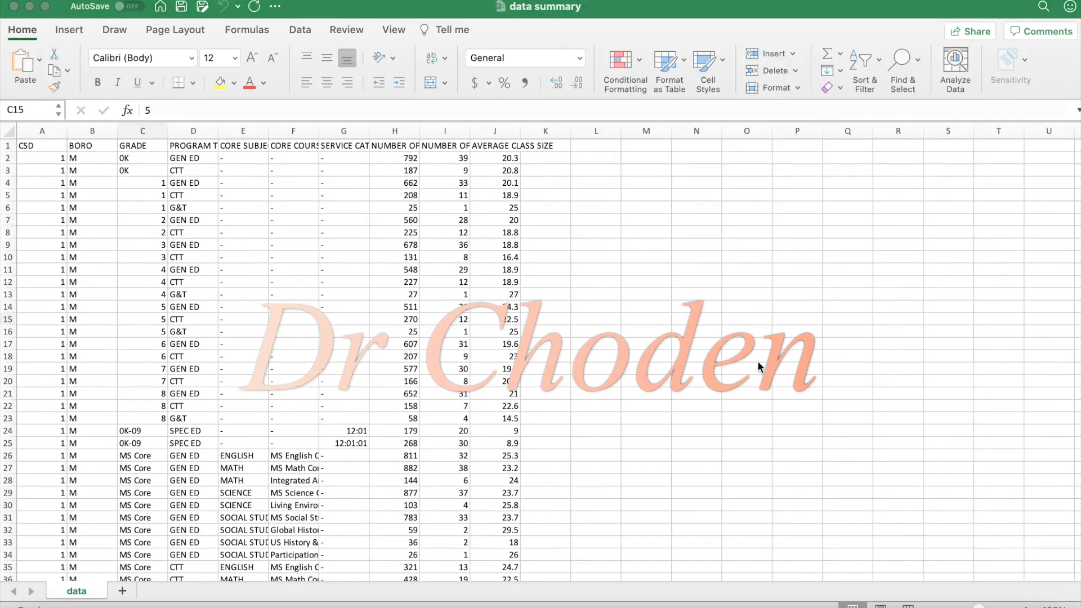
Step: Link cell J4 to cell A21 of this document and follow the link to test it
click(503, 179)
click(501, 184)
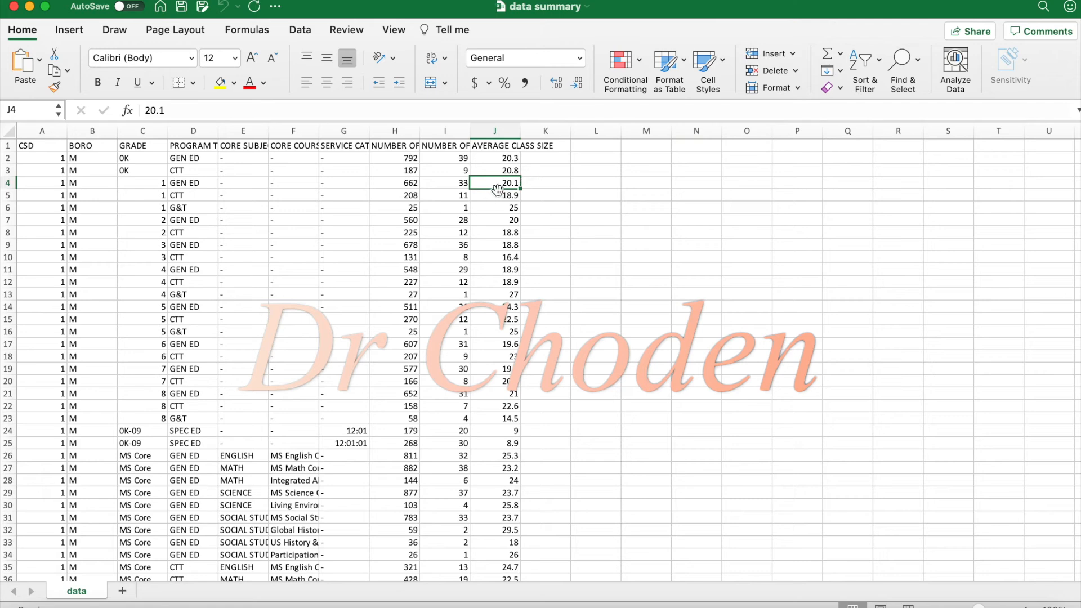
click(70, 30)
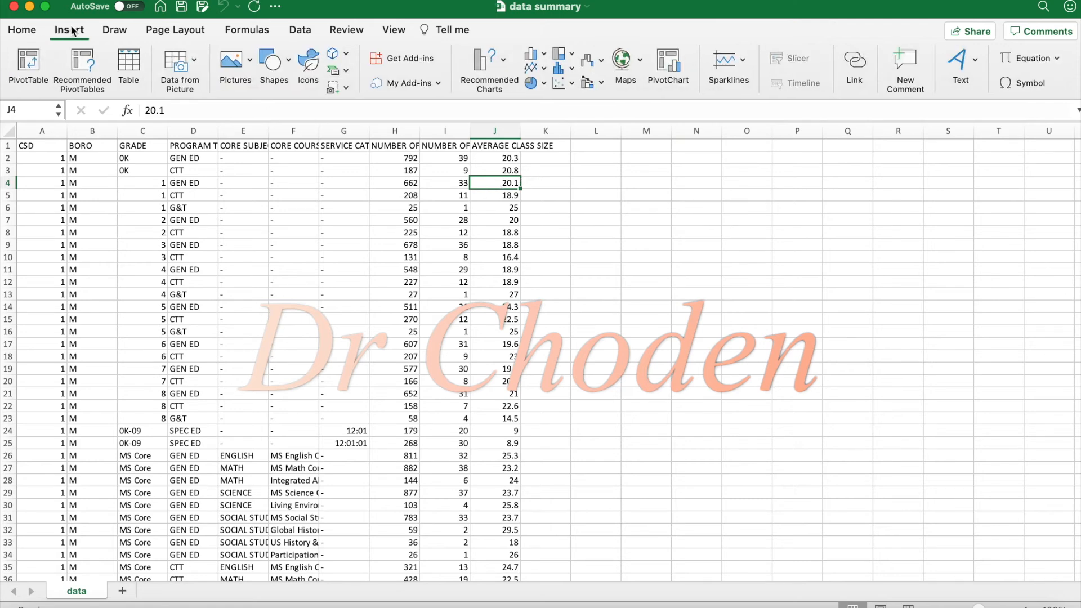
click(859, 58)
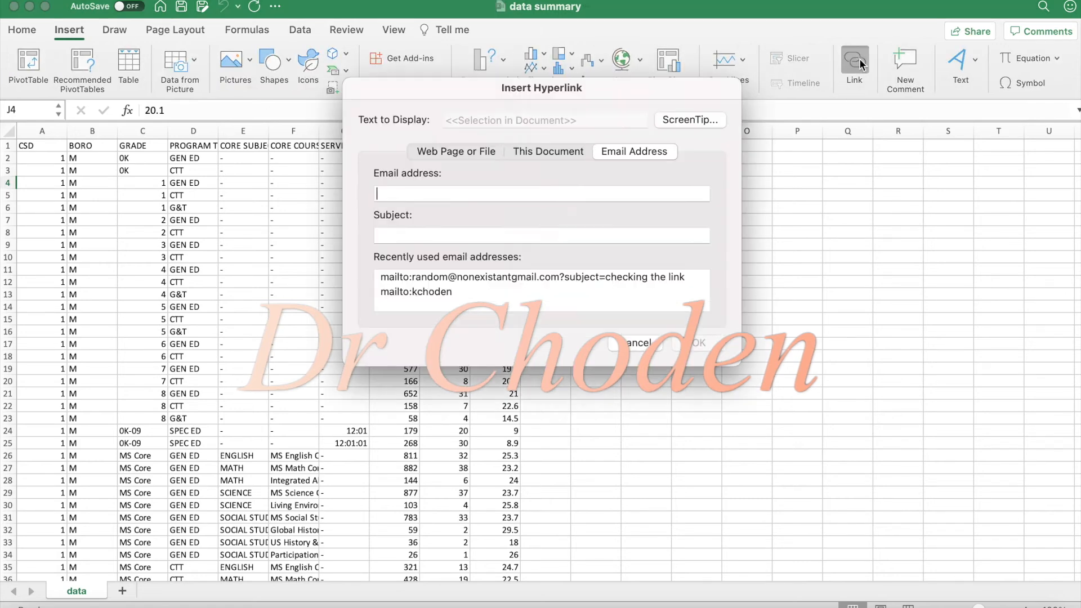
click(791, 157)
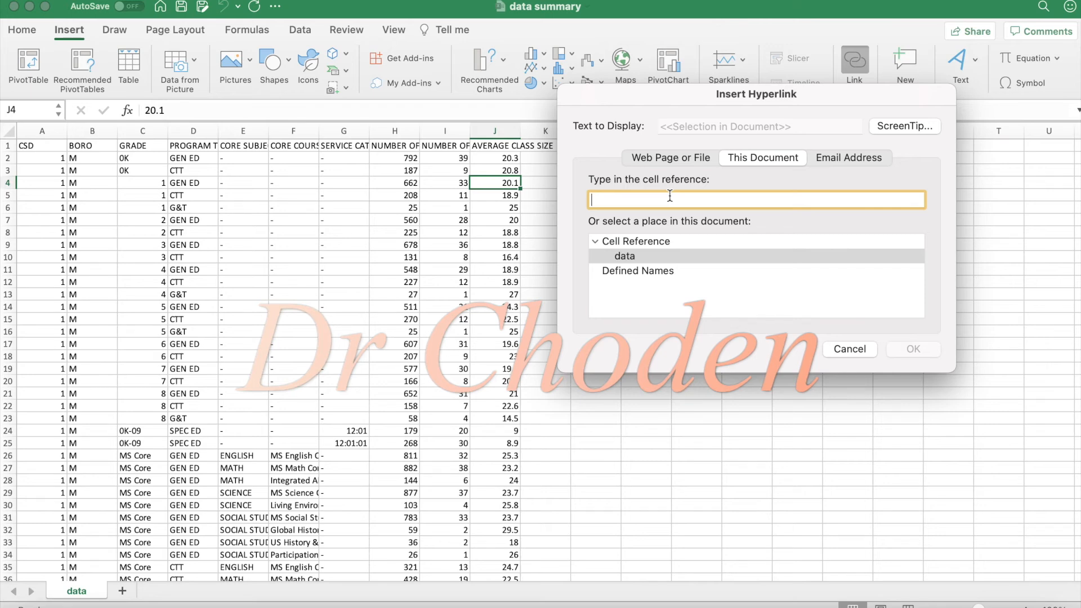
text(A21)
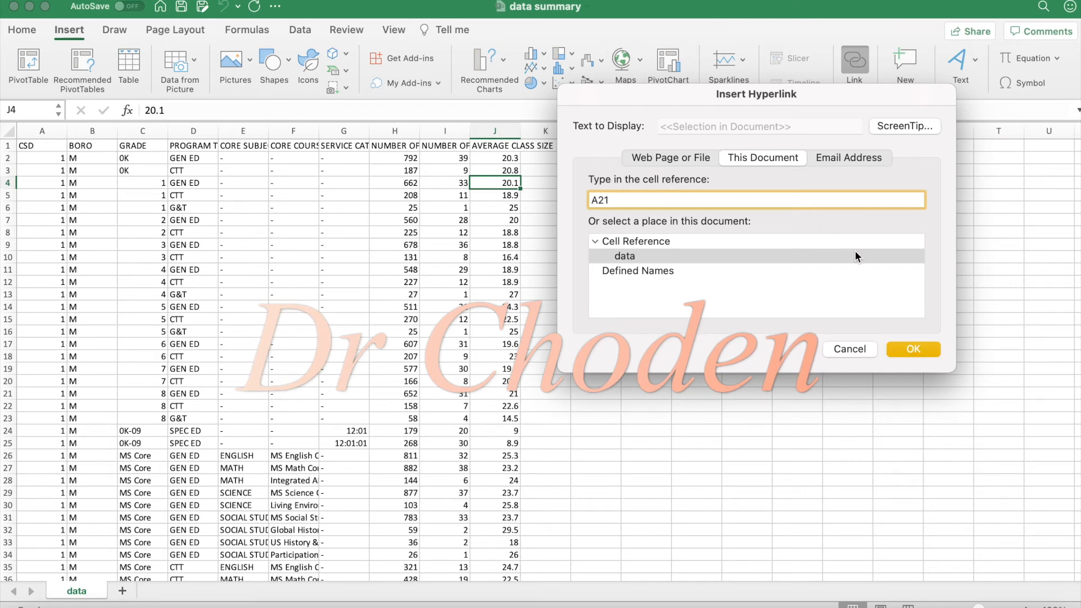
click(920, 349)
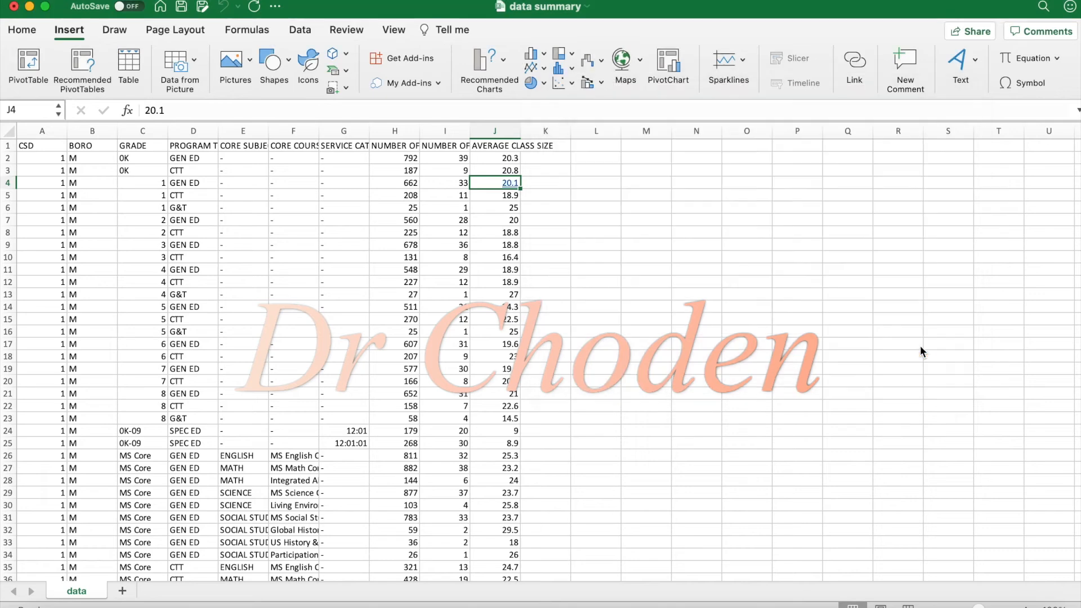
click(599, 270)
click(505, 186)
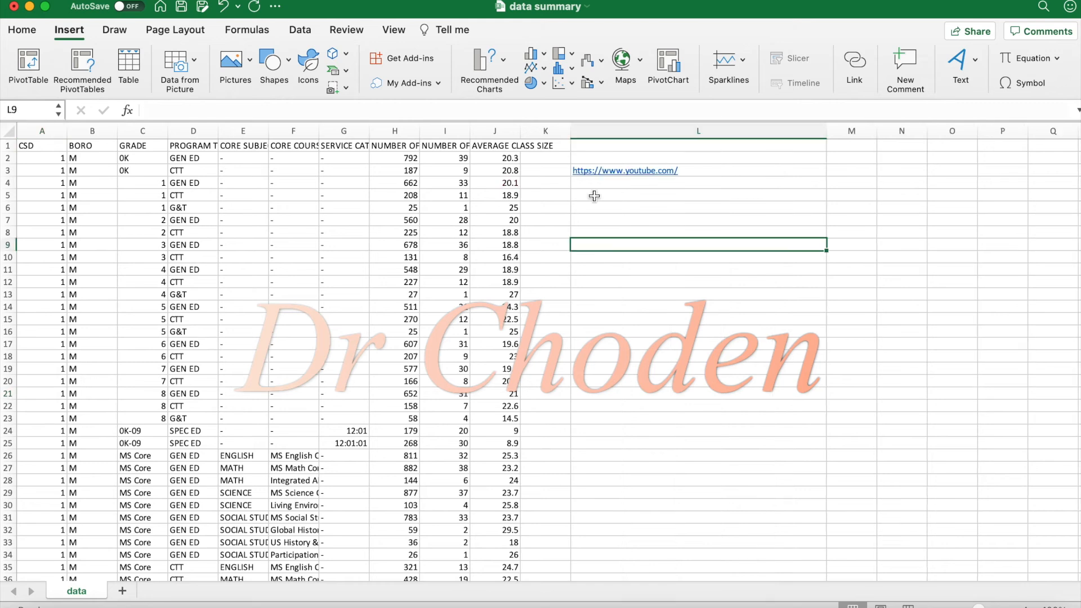
Step: Start a hyperlink to an existing file in cell L5 and open the file selection
click(594, 195)
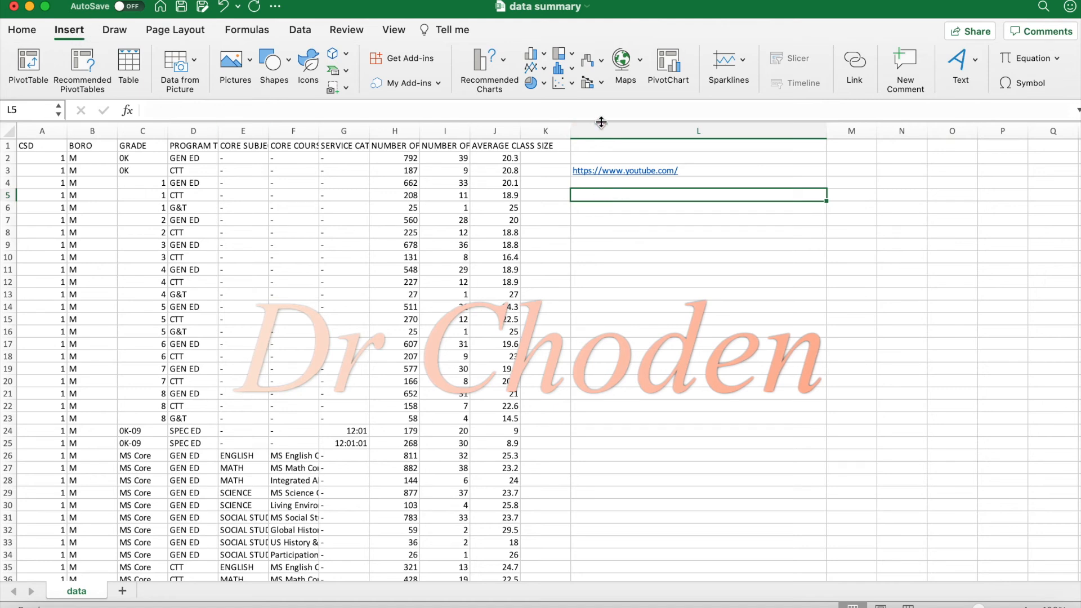
click(856, 73)
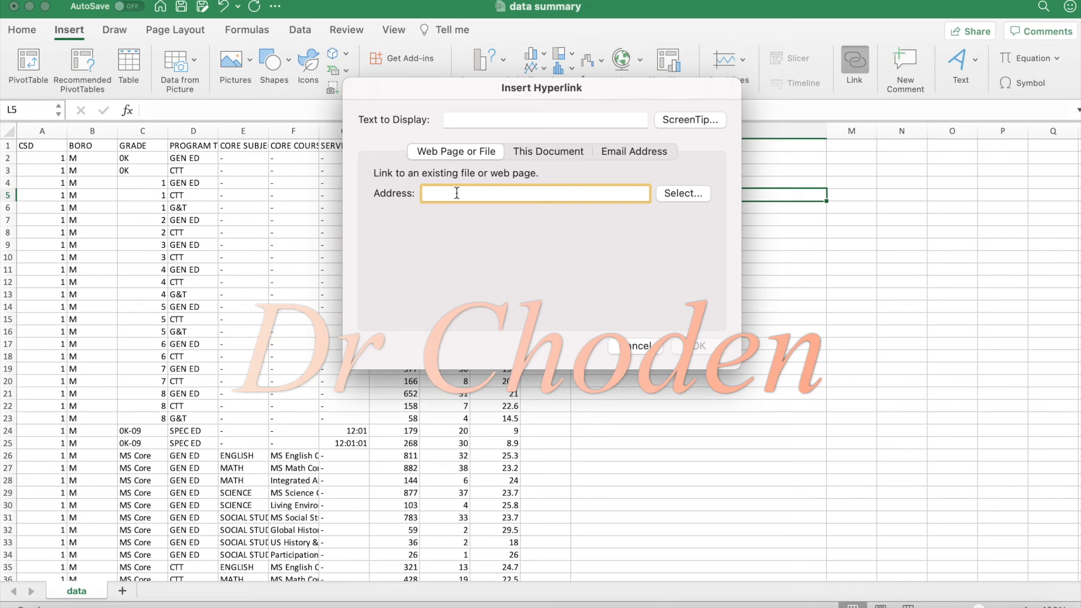
click(681, 194)
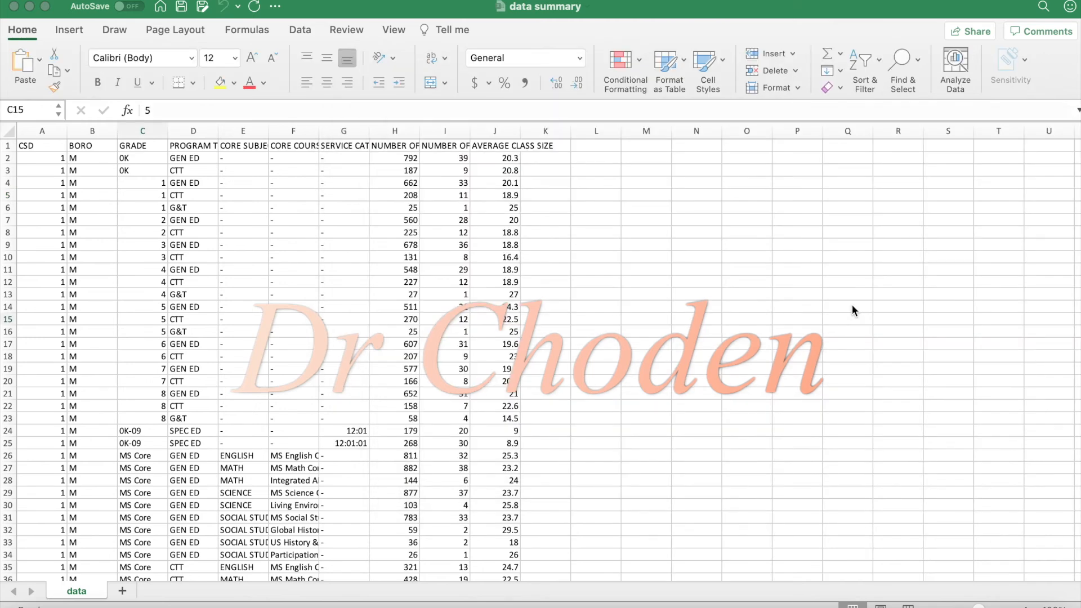
Step: Add an email hyperlink to cell J3, entering the recipient's email address and the subject "checking the link", without a ScreenTip
click(502, 168)
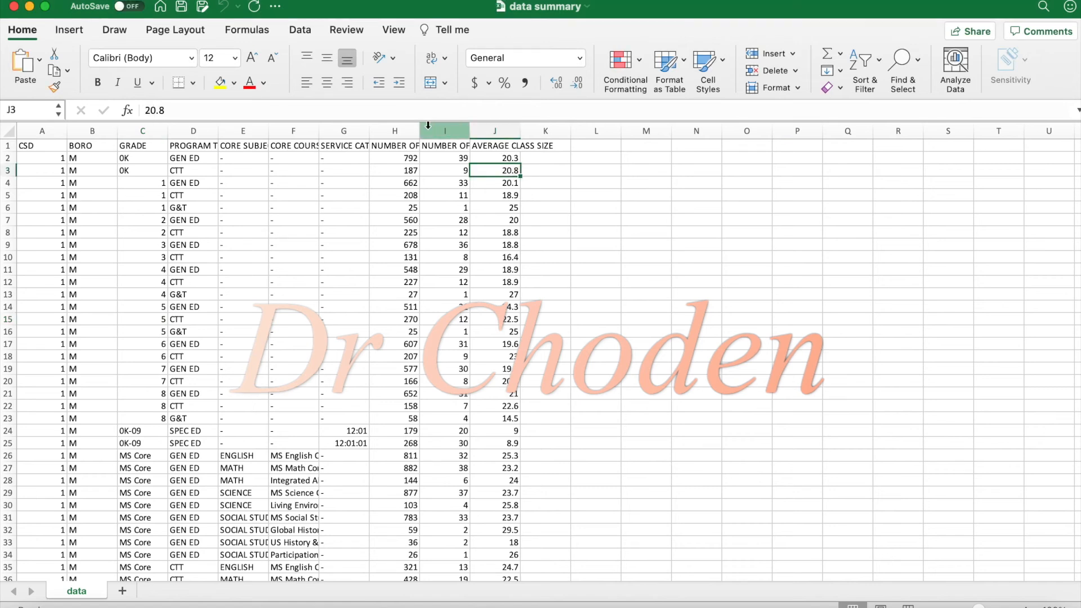
click(71, 32)
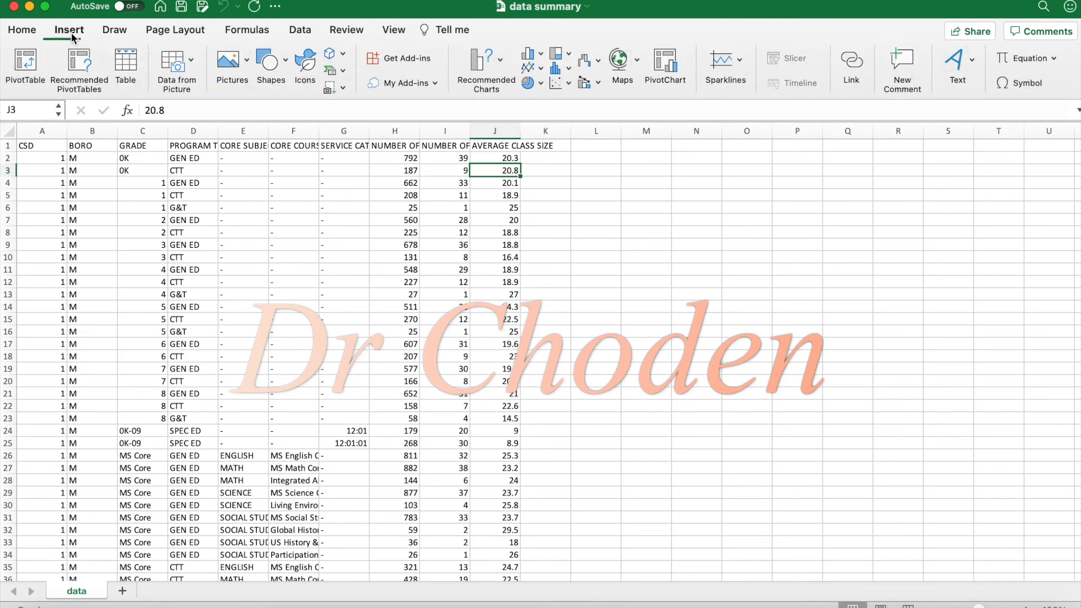
click(859, 60)
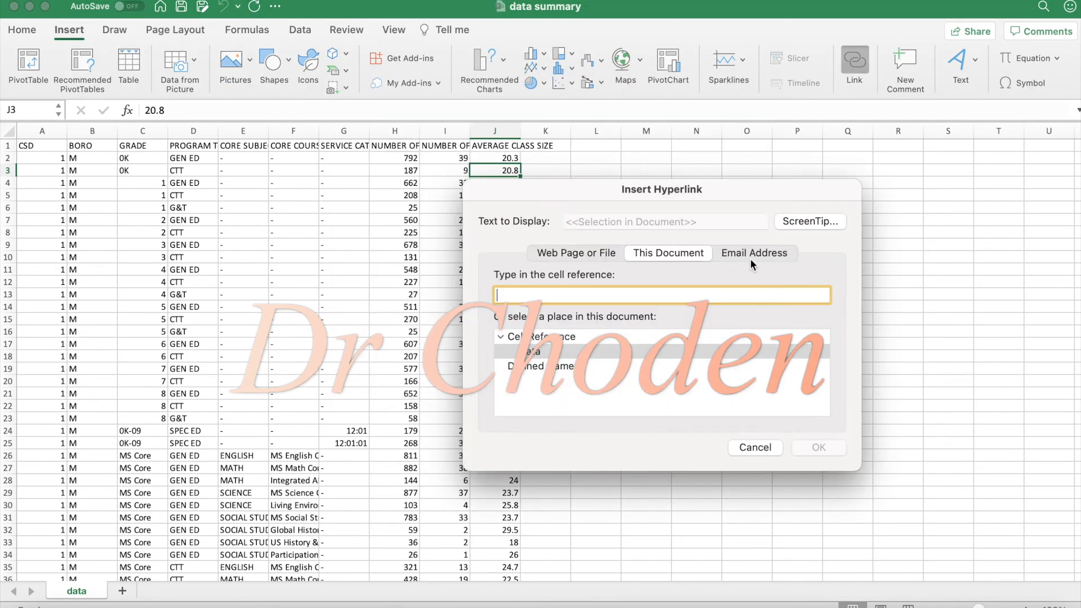
click(748, 254)
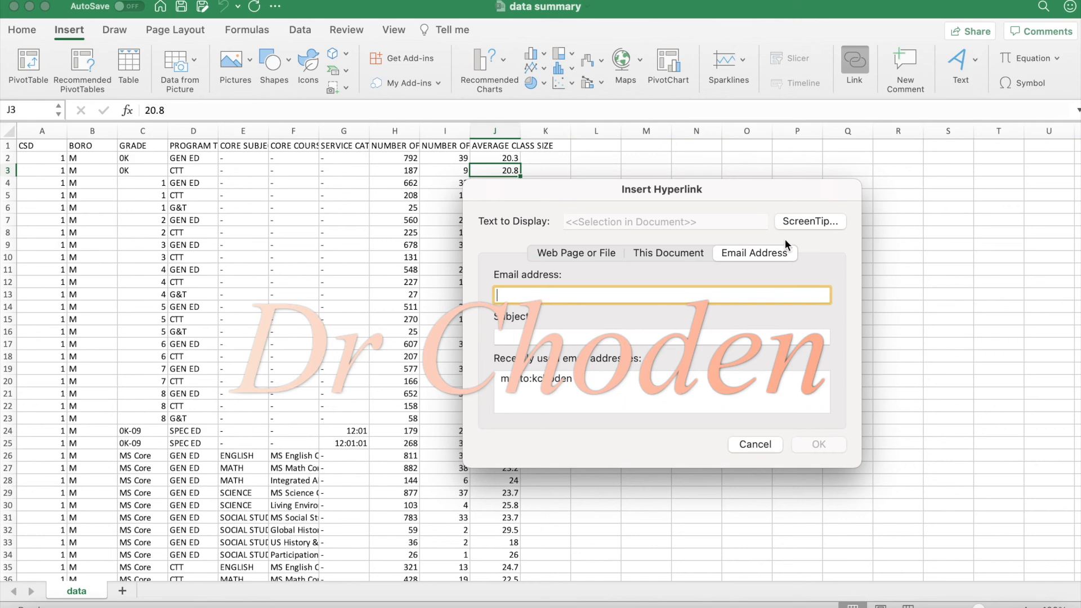
click(811, 220)
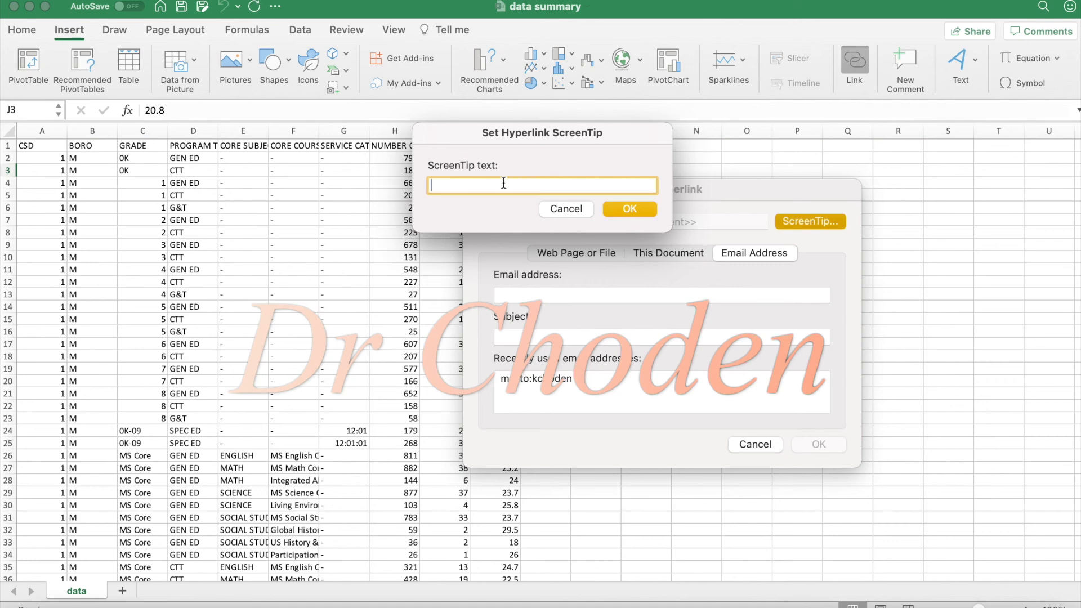
click(566, 209)
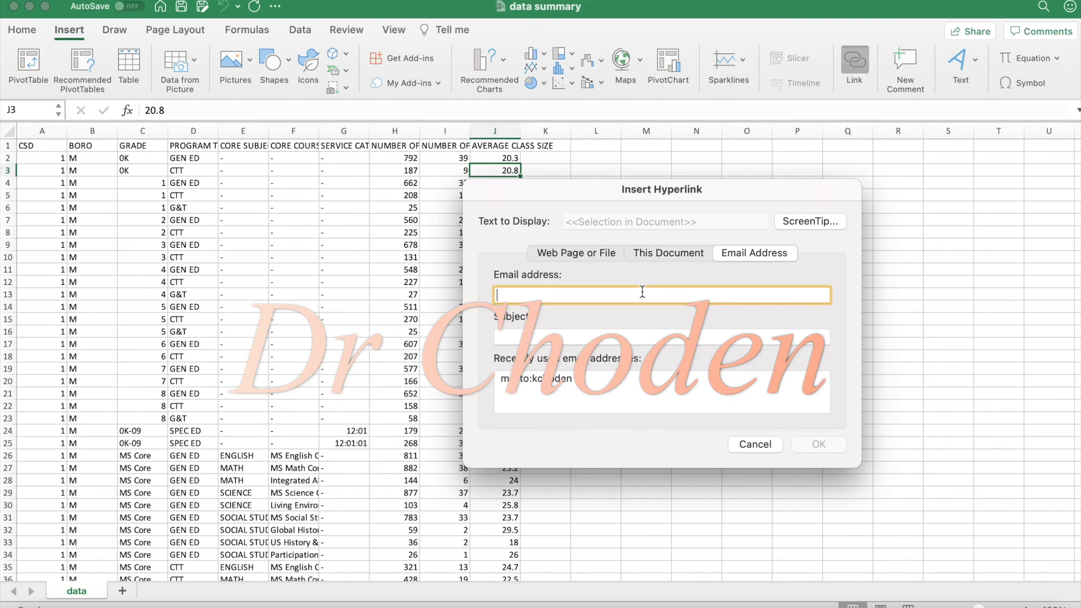
text(random@nonexistantgmail.com)
key(Tab)
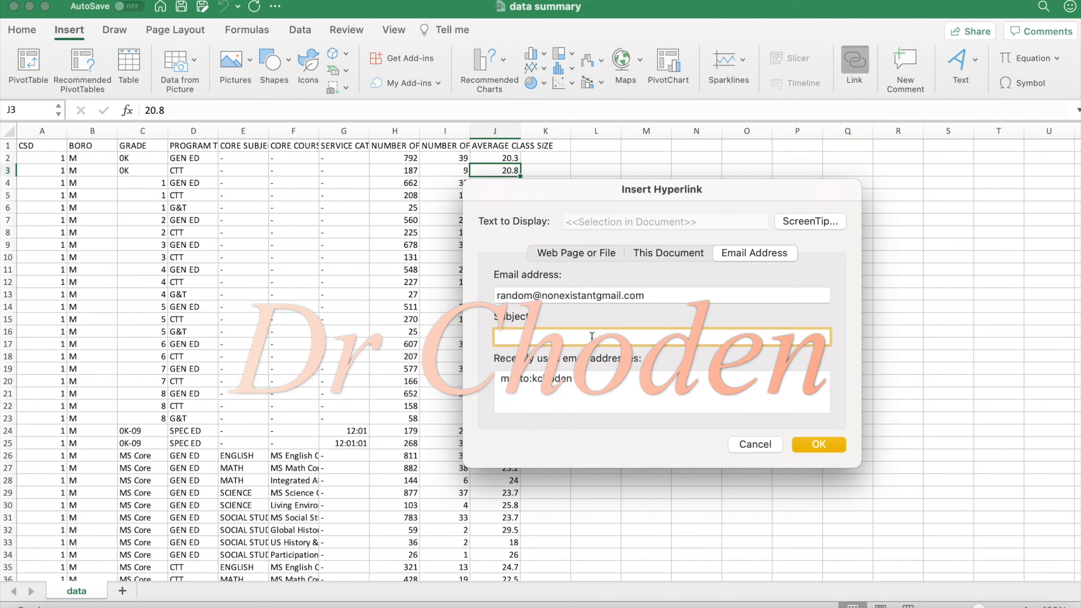
text(checking the link)
click(819, 448)
Step: Follow the email hyperlink in cell J3, quit the mail account setup and return to the worksheet
click(596, 257)
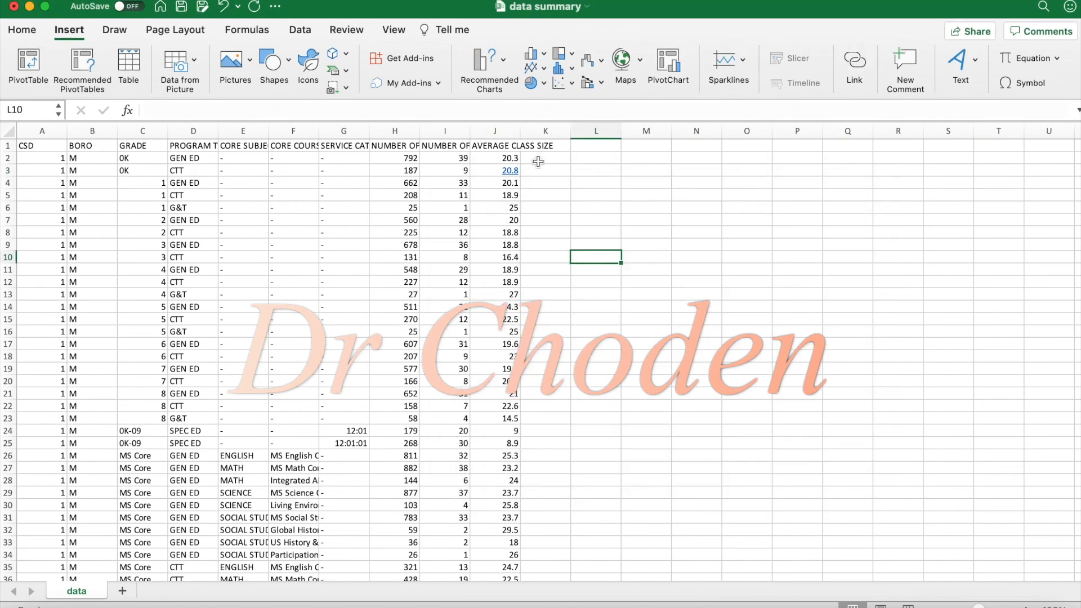
click(511, 175)
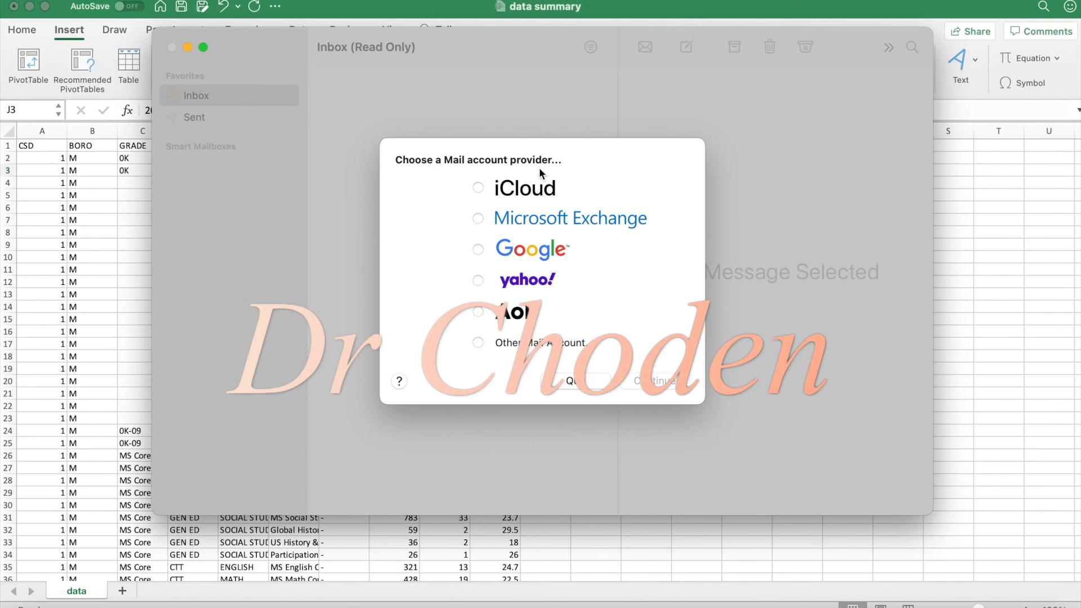
click(574, 381)
click(645, 193)
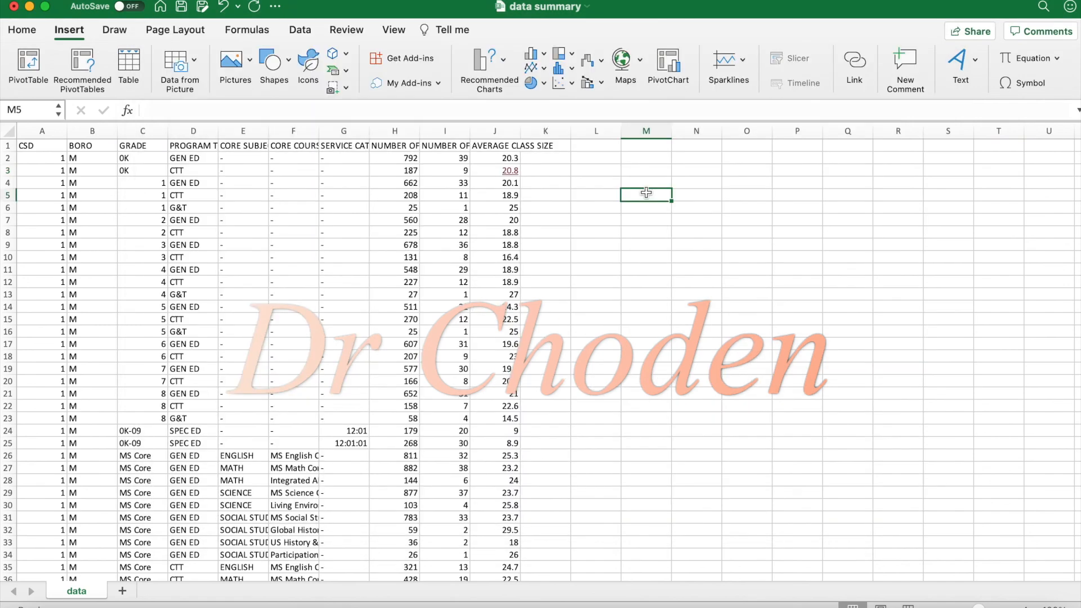
Step: Review the edit settings of the email hyperlink in cell J3 and remove the hyperlink
right_click(505, 172)
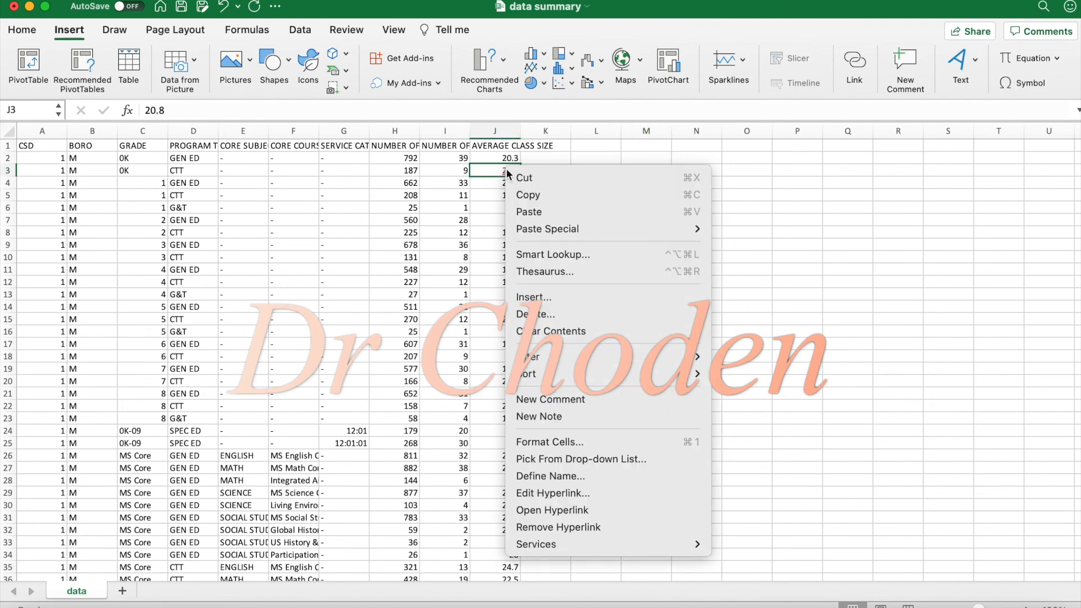
click(546, 495)
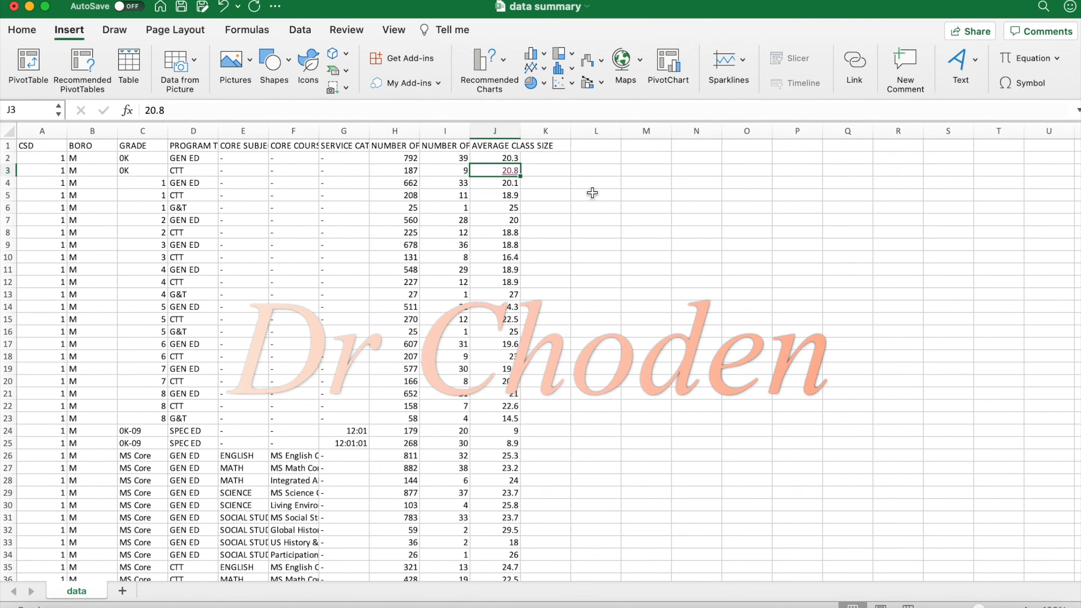
right_click(489, 171)
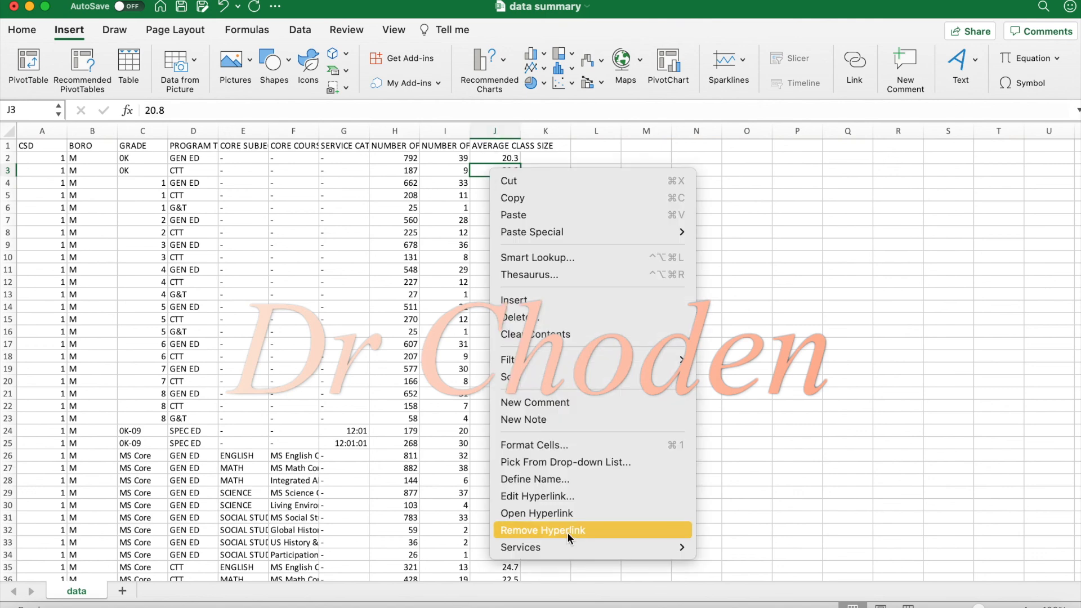